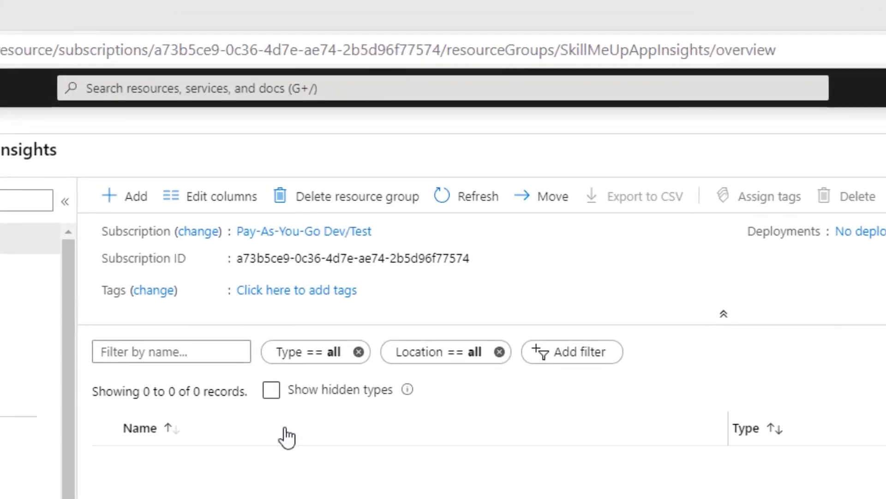
# Find Application Insights in the Marketplace and start creating it in the SkillMeUpAppInsights resource group
pyautogui.click(116, 209)
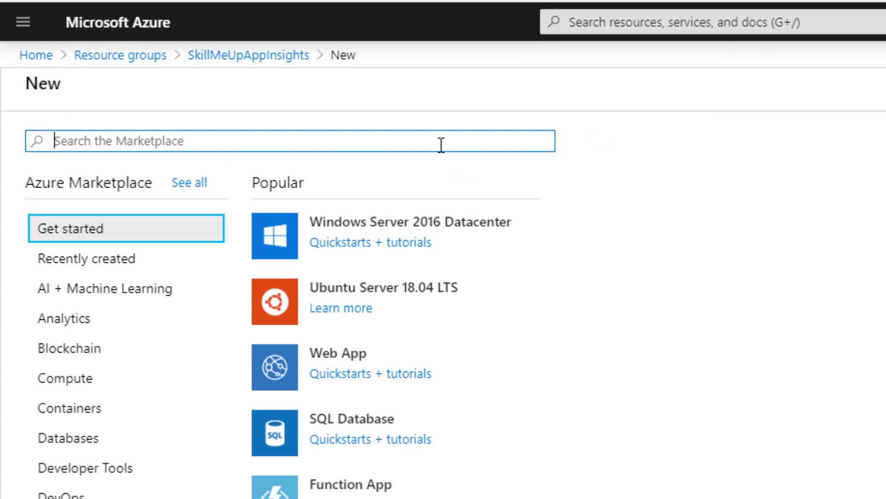
pyautogui.write('Applicatio')
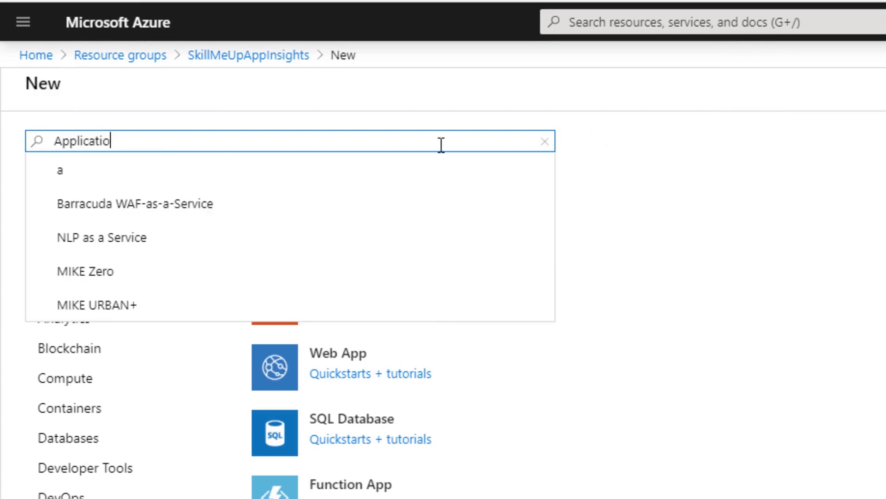
pyautogui.write('n Insights')
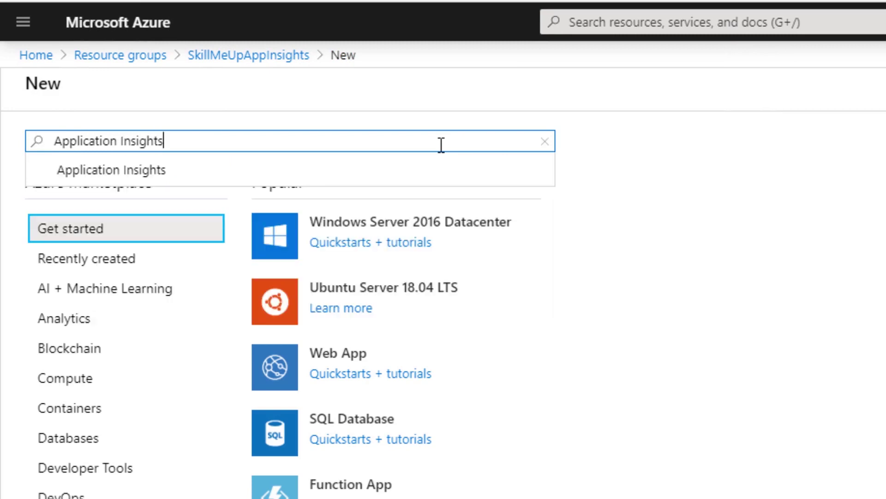
pyautogui.click(140, 169)
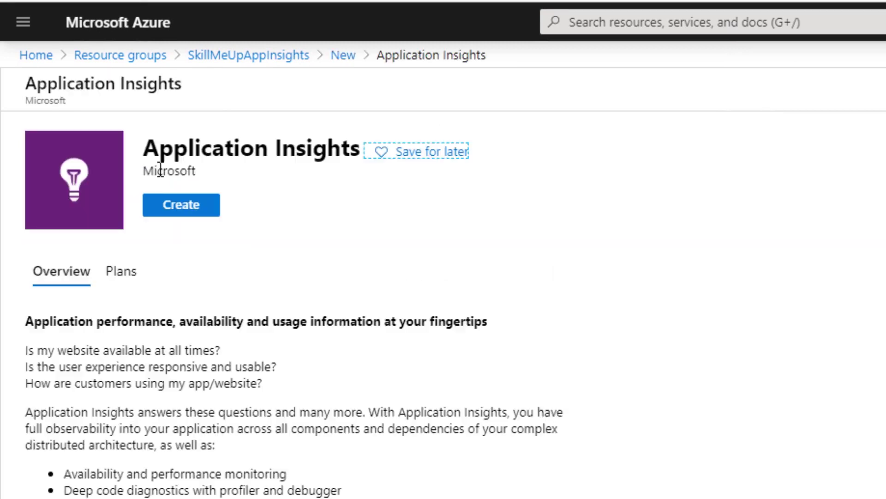
pyautogui.click(182, 207)
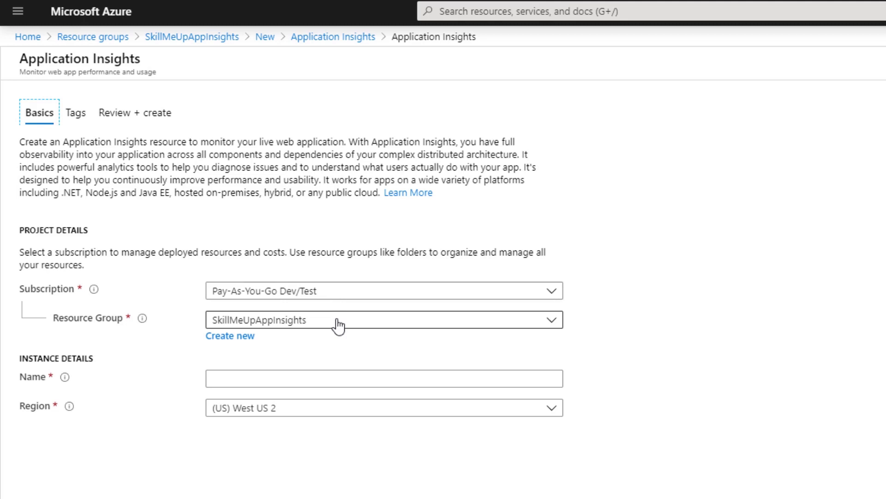
# Name the Application Insights instance SkillMeUpAppInsights and set its region to (US) East US
pyautogui.click(317, 378)
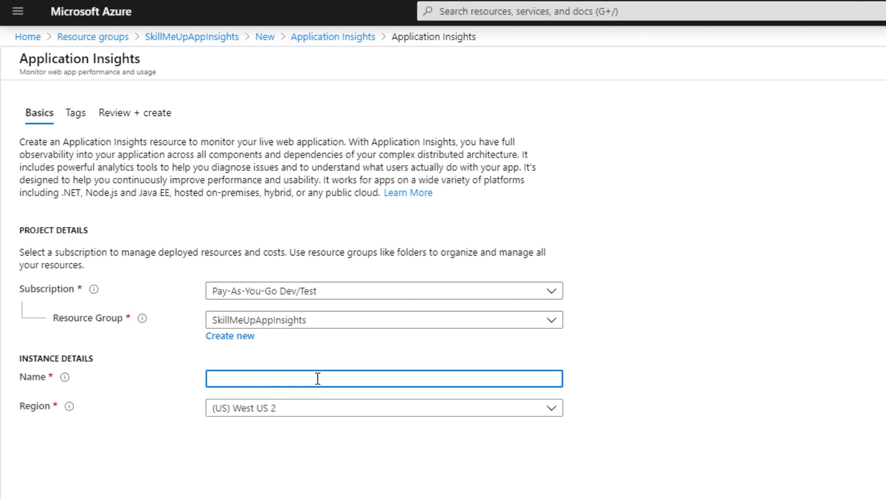
pyautogui.write('SkillMeUpAppInsights')
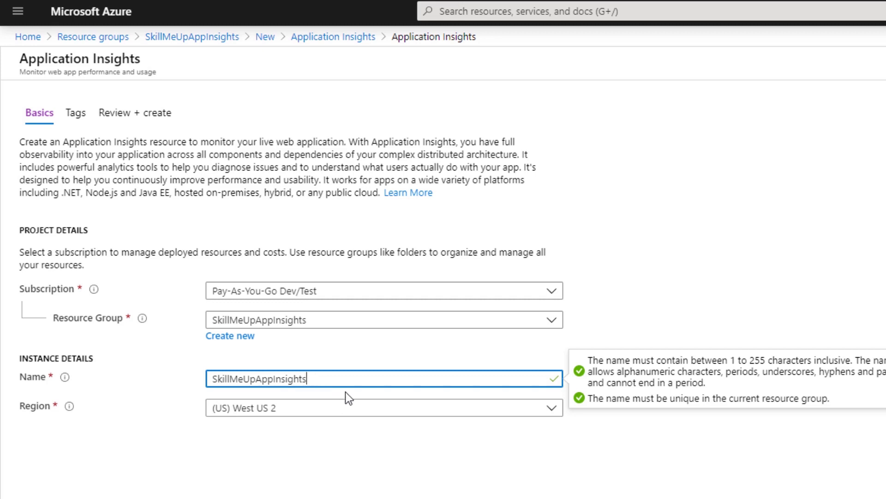
pyautogui.click(337, 409)
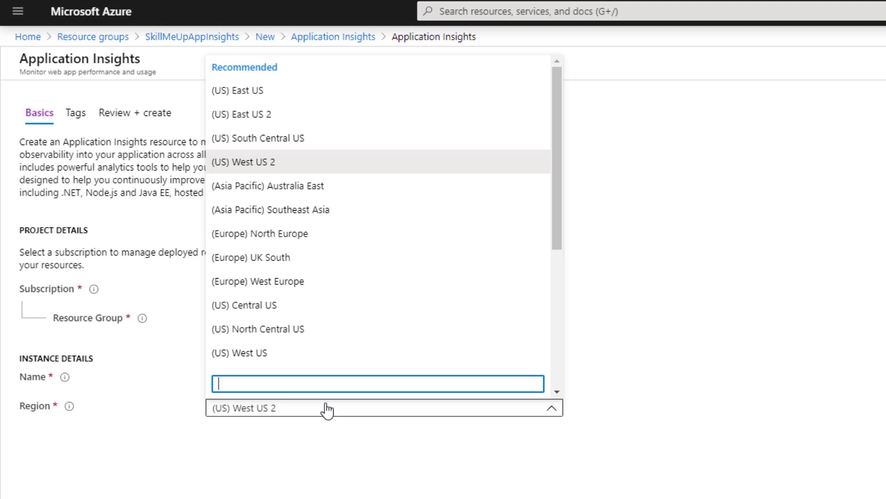
pyautogui.click(287, 95)
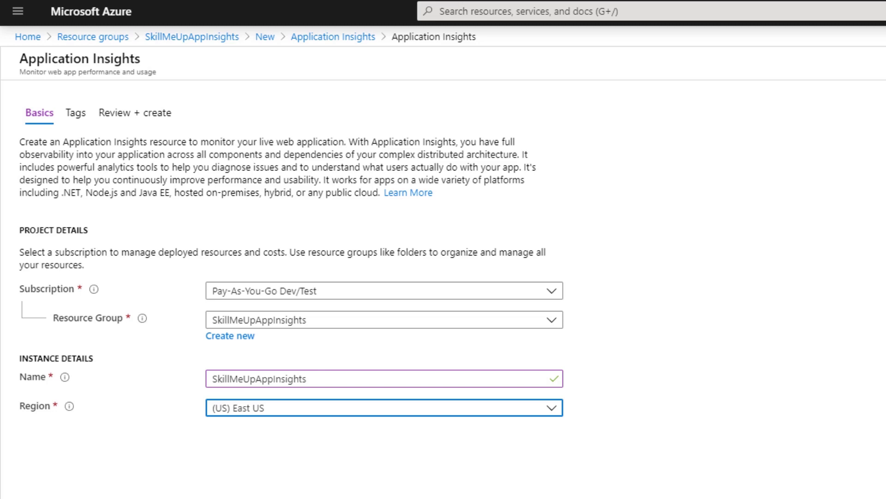
# Leave the tags empty and proceed through review to create the Application Insights resource
pyautogui.scroll(-5, 298, 415)
pyautogui.click(298, 453)
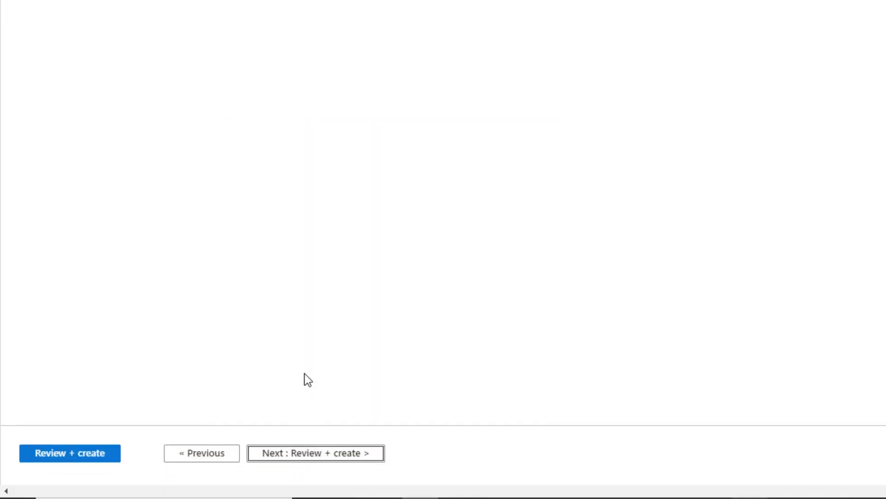
pyautogui.scroll(5, 306, 475)
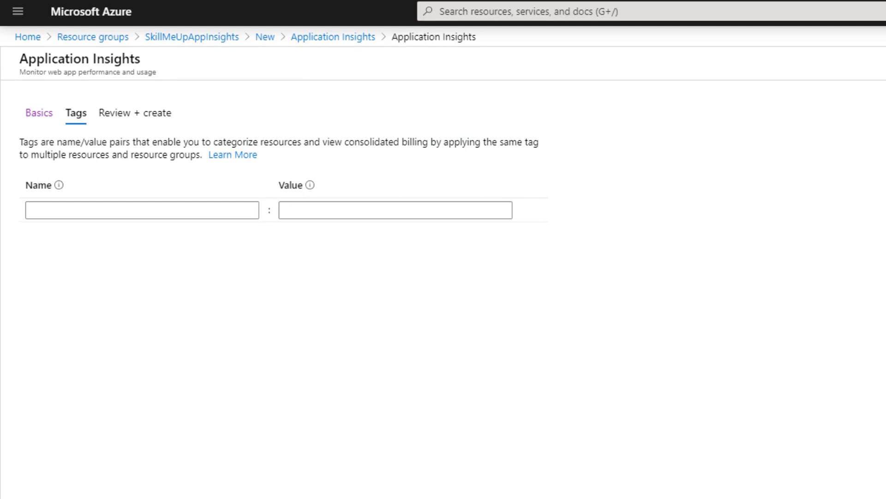
pyautogui.scroll(-5, 295, 459)
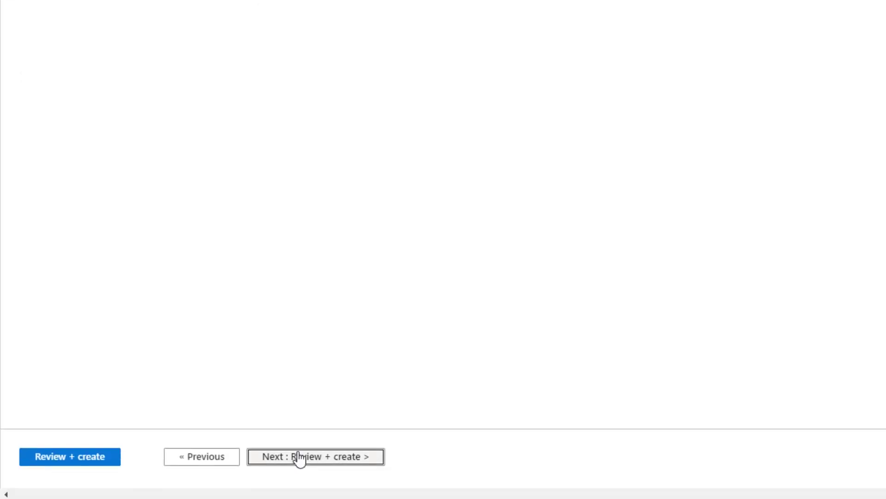
pyautogui.click(295, 454)
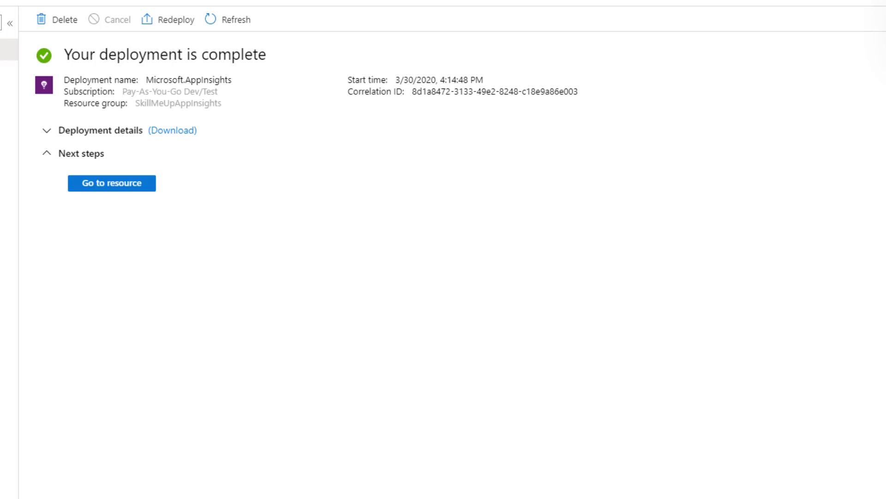
# Open the deployed Application Insights resource and locate its instrumentation key on the overview
pyautogui.click(108, 185)
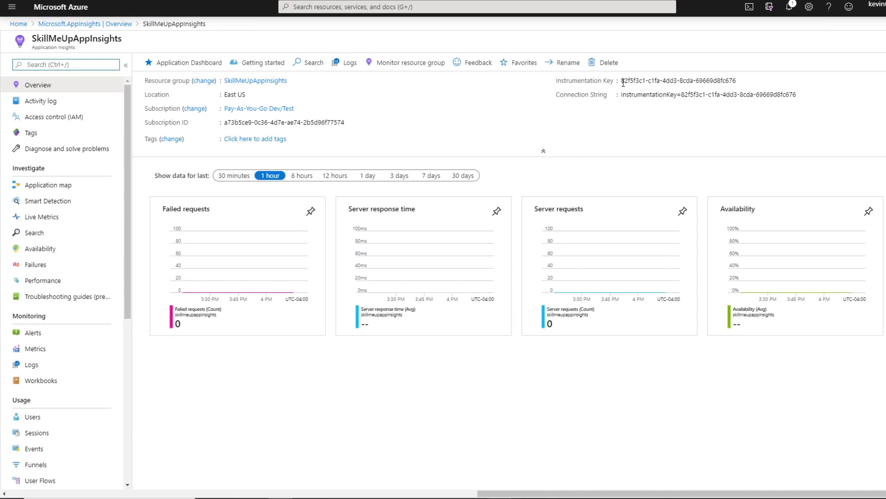
pyautogui.moveTo(623, 81); pyautogui.dragTo(750, 88)
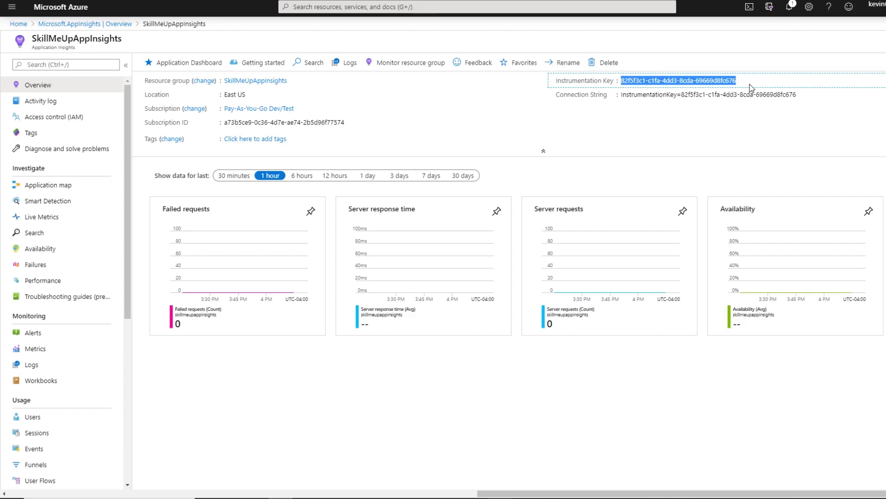
pyautogui.click(740, 113)
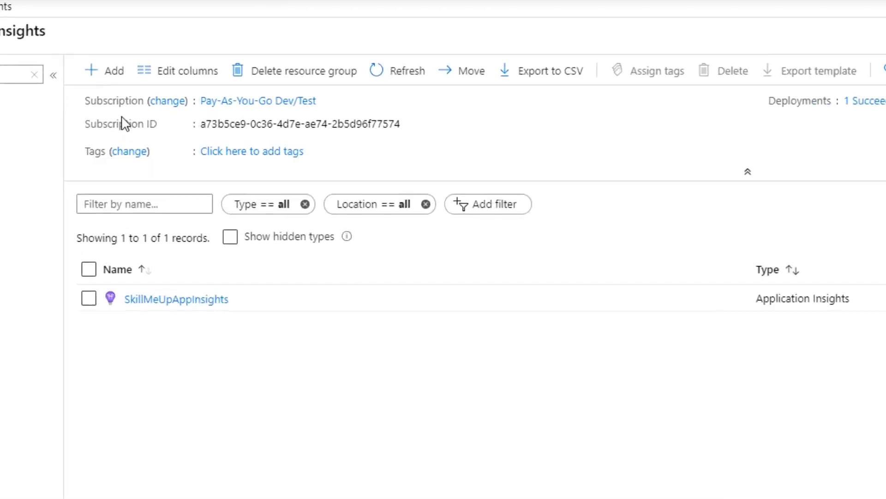
# Find Web App in the Marketplace and start creating one in the SkillMeUpAppInsights resource group
pyautogui.click(99, 70)
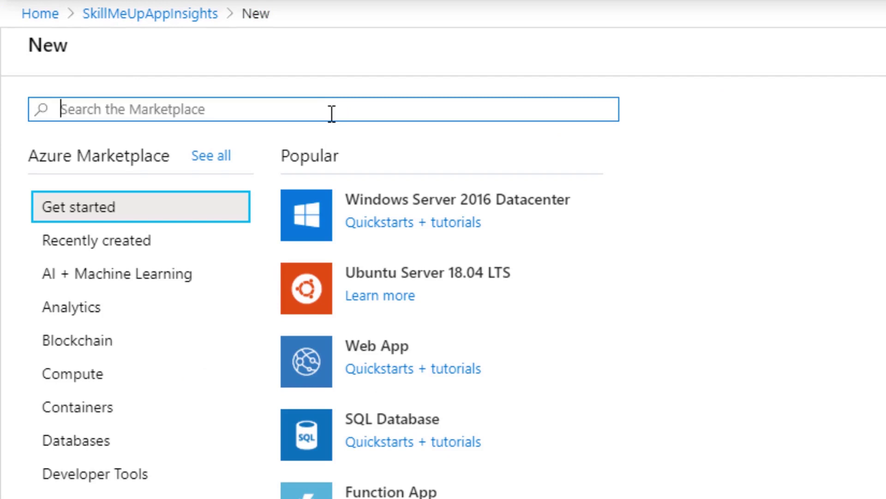
pyautogui.write('Web Aoop')
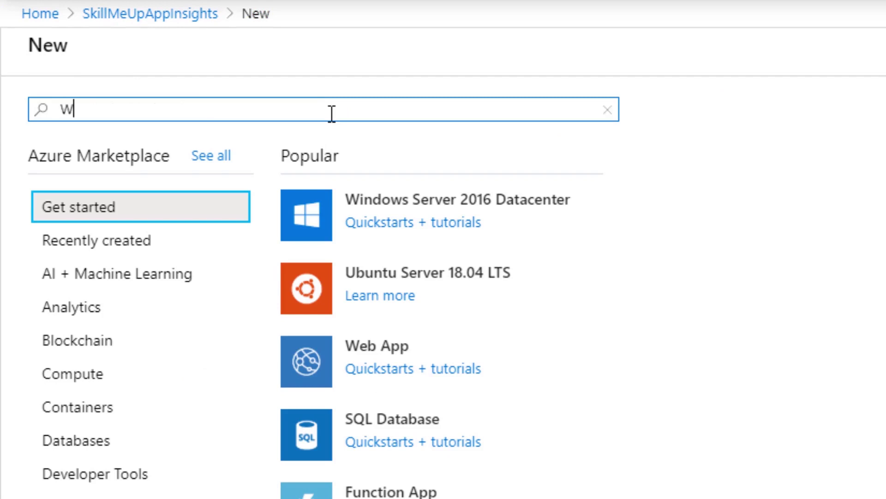
pyautogui.press('BackSpace')
pyautogui.press('BackSpace')
pyautogui.press('BackSpace')
pyautogui.write('pp')
pyautogui.click(292, 139)
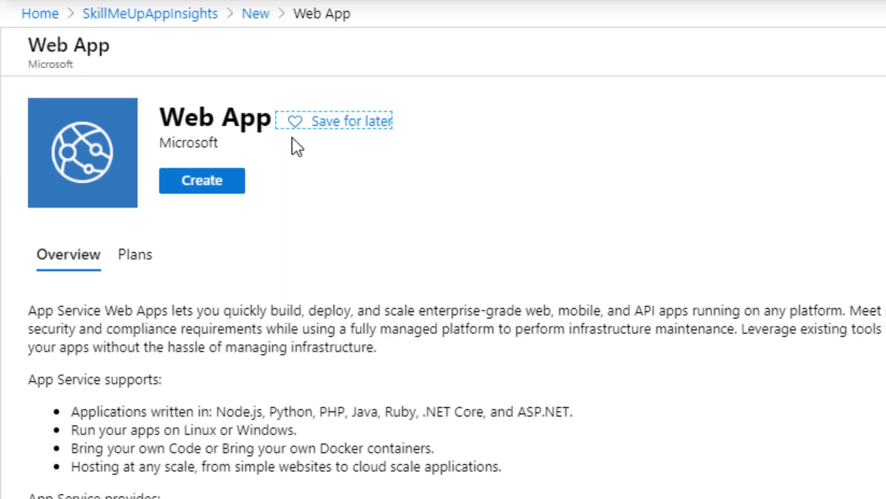
pyautogui.click(207, 182)
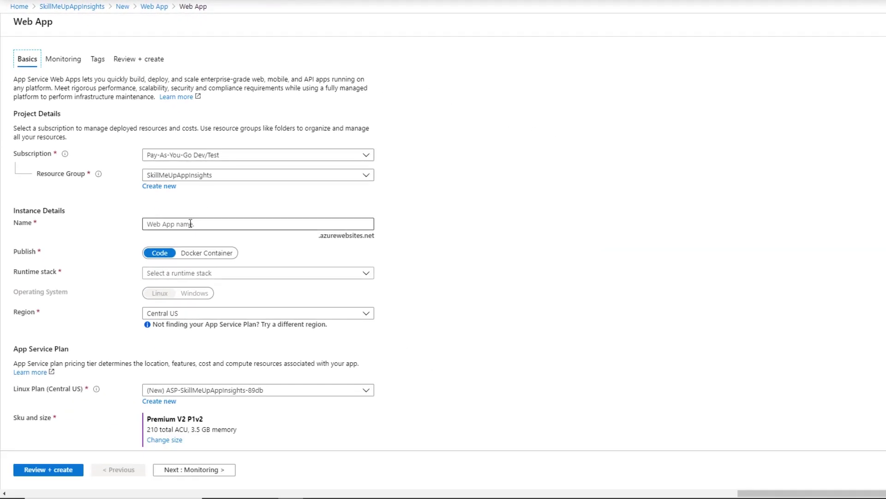
# Name the web app griffin123 and set its runtime stack to .NET Core 3.0 on Windows
pyautogui.click(189, 224)
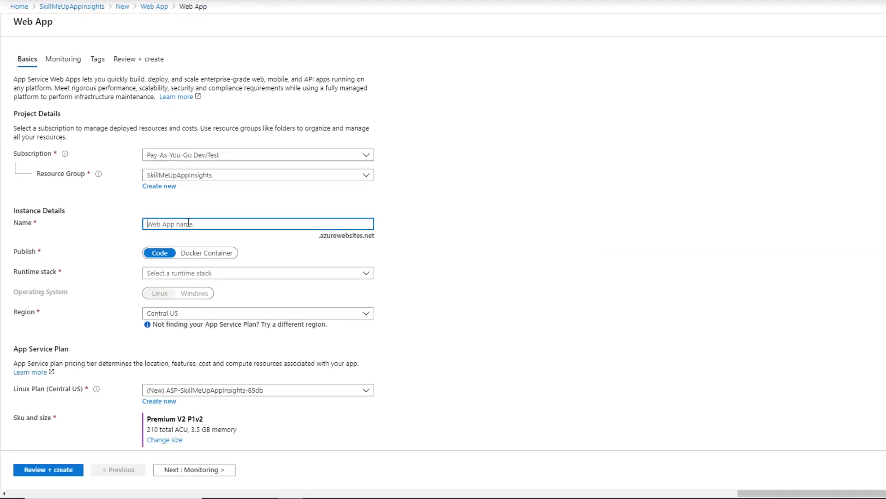
pyautogui.write('griffin123')
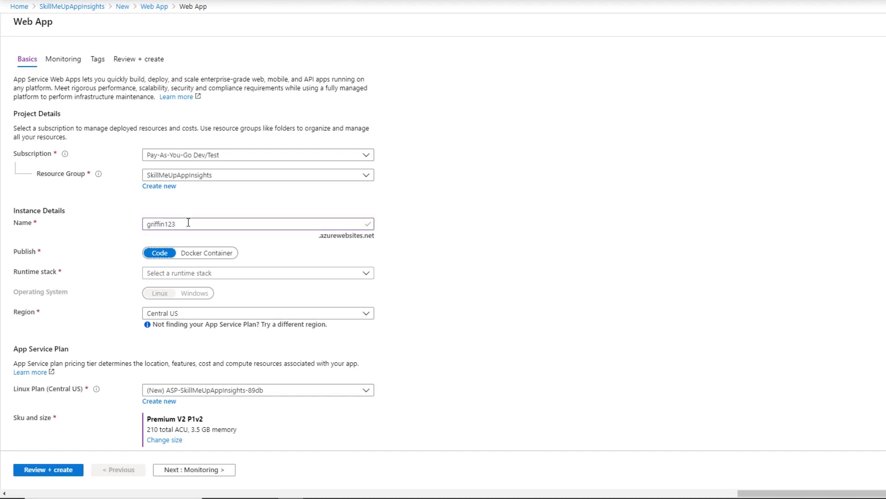
pyautogui.click(207, 273)
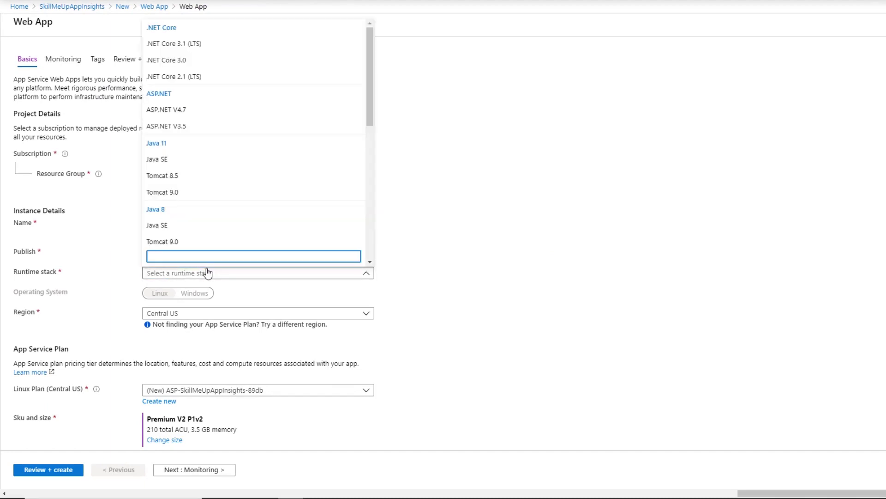
pyautogui.click(207, 46)
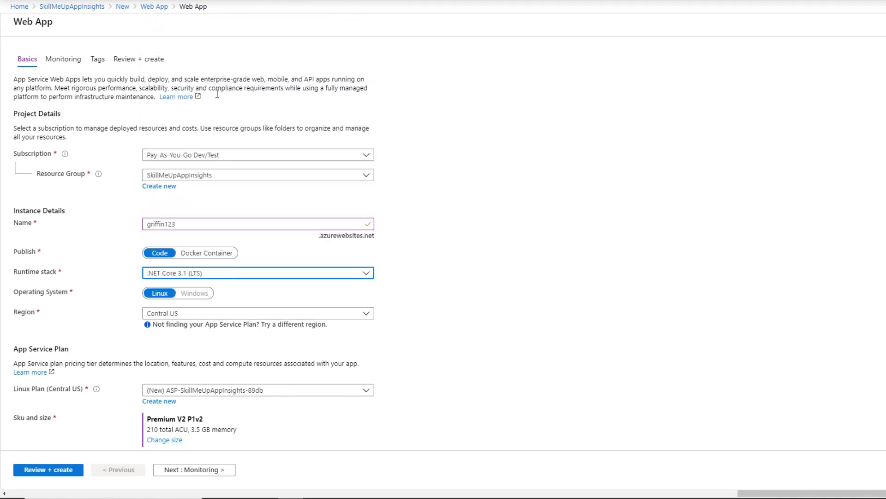
pyautogui.click(204, 278)
pyautogui.click(208, 60)
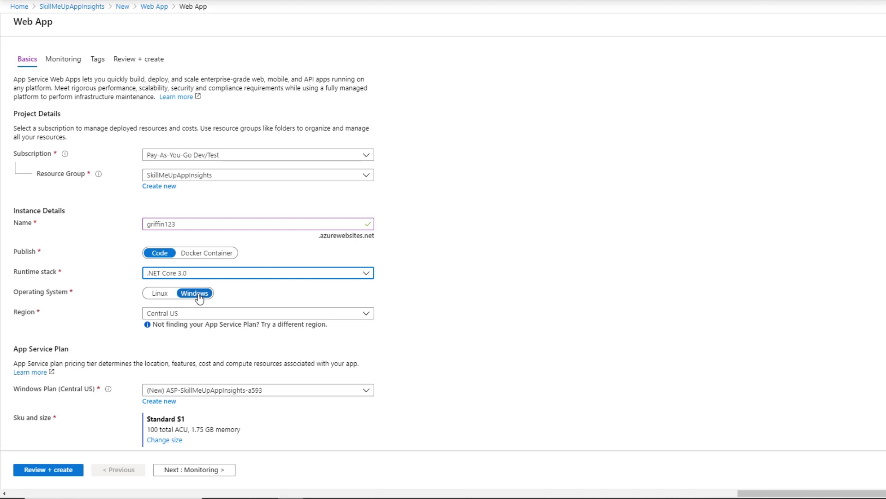
# Set the web app's region to East US and continue to its monitoring settings
pyautogui.click(199, 313)
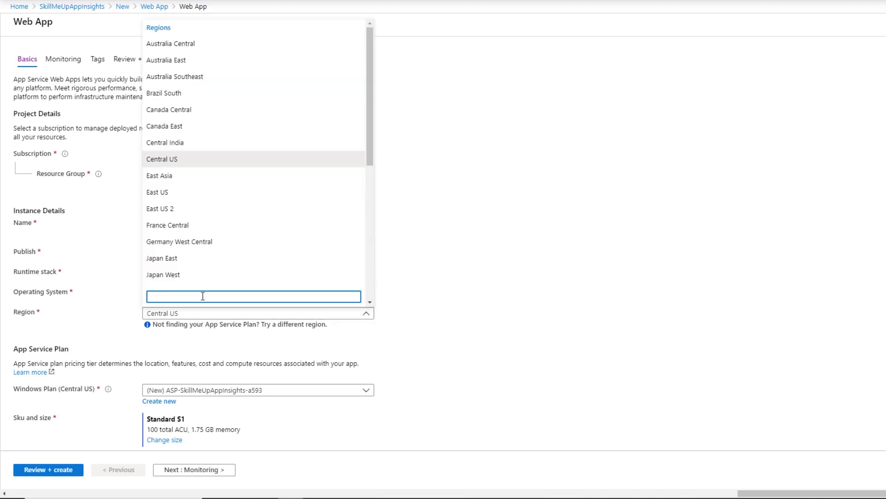
pyautogui.click(206, 194)
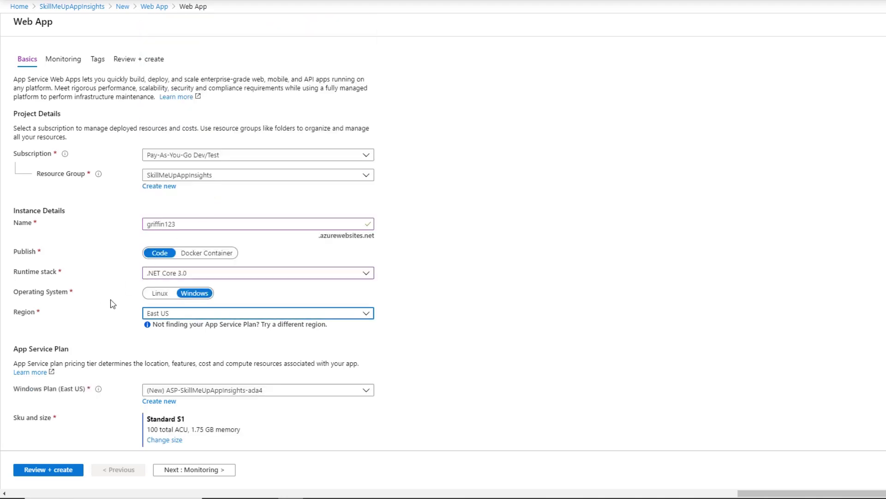
pyautogui.scroll(-1, 159, 349)
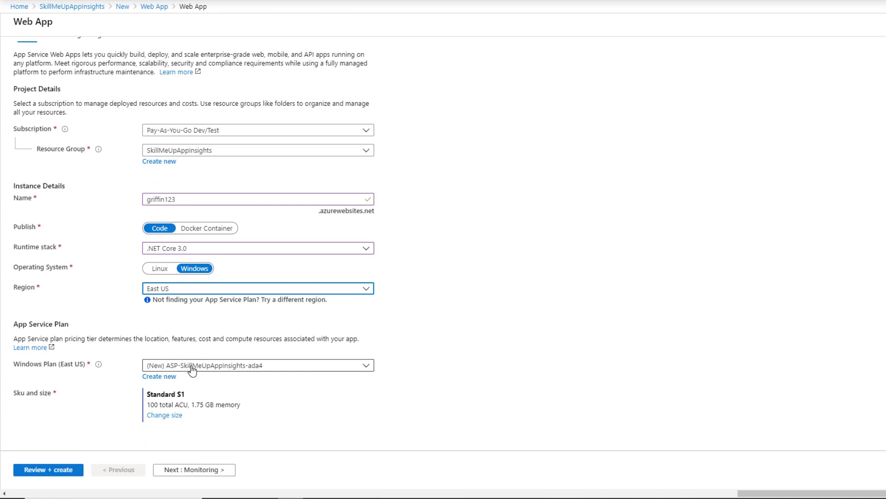
pyautogui.click(193, 471)
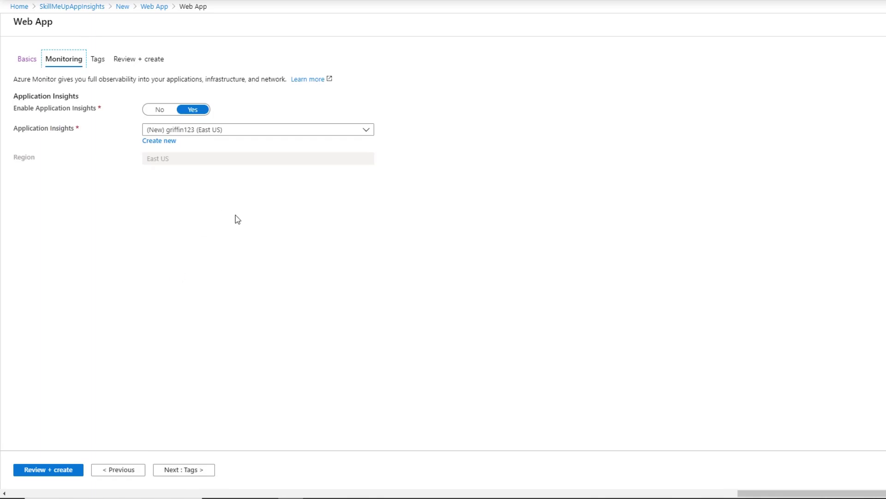
# Create a new Application Insights instance named griffin123-2 in East US for the web app and continue to the tags
pyautogui.click(348, 132)
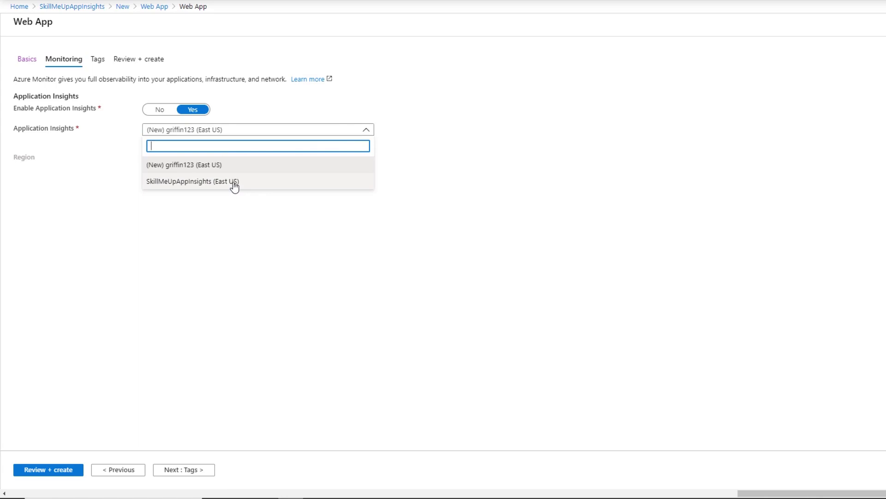
pyautogui.click(216, 166)
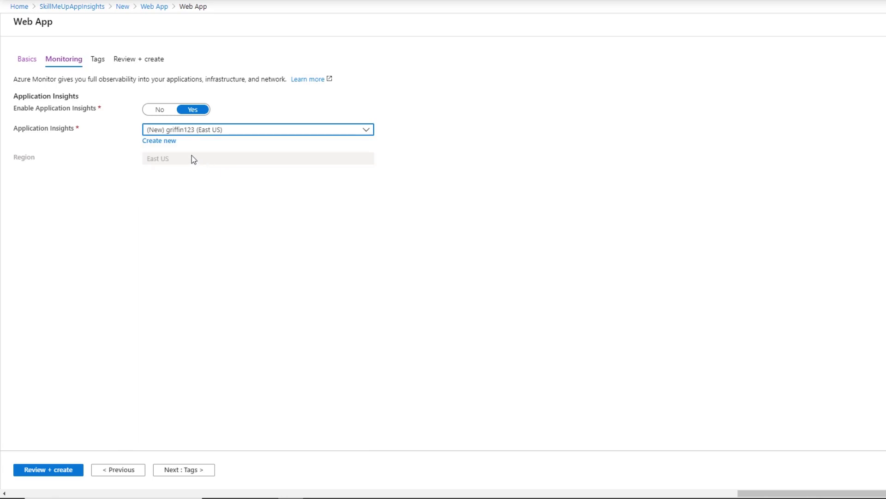
pyautogui.click(177, 141)
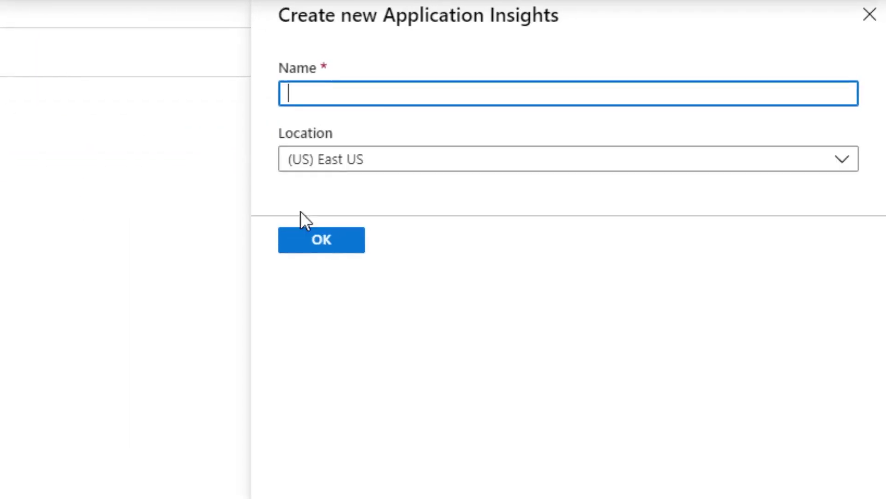
pyautogui.write('griffin123-2')
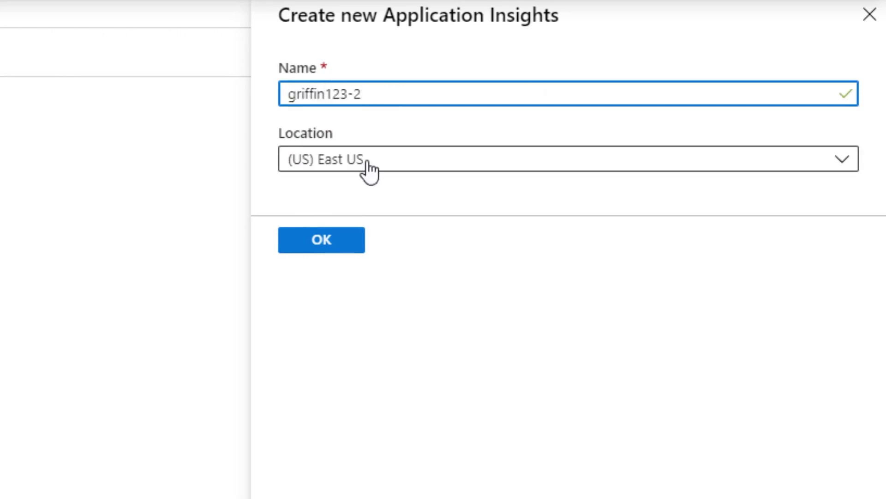
pyautogui.click(323, 251)
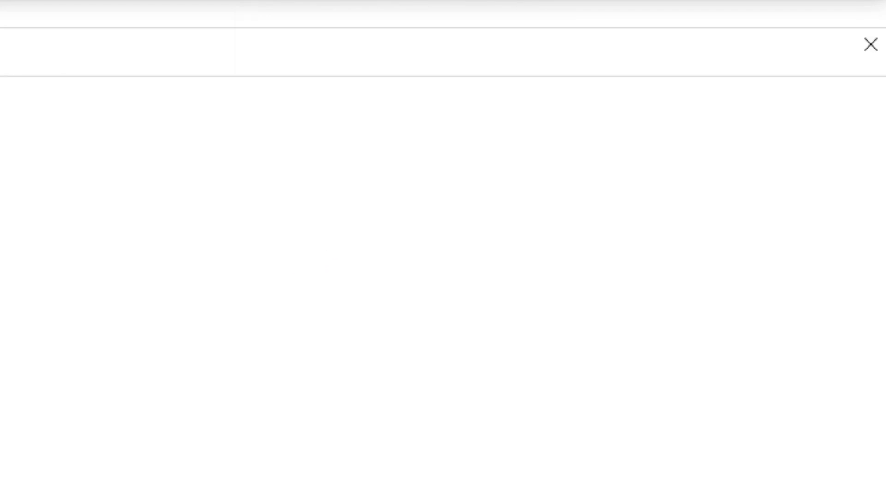
pyautogui.click(183, 490)
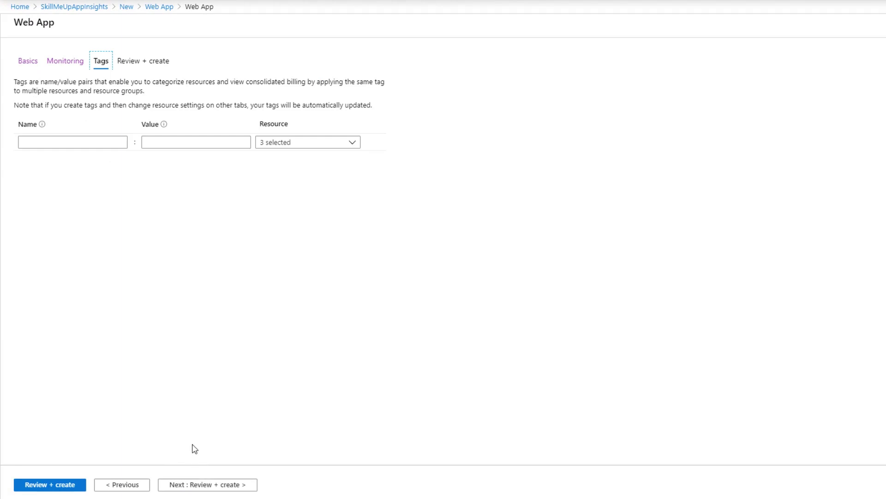
# Review and create the web app, and open the deployed griffin123 resource
pyautogui.click(193, 486)
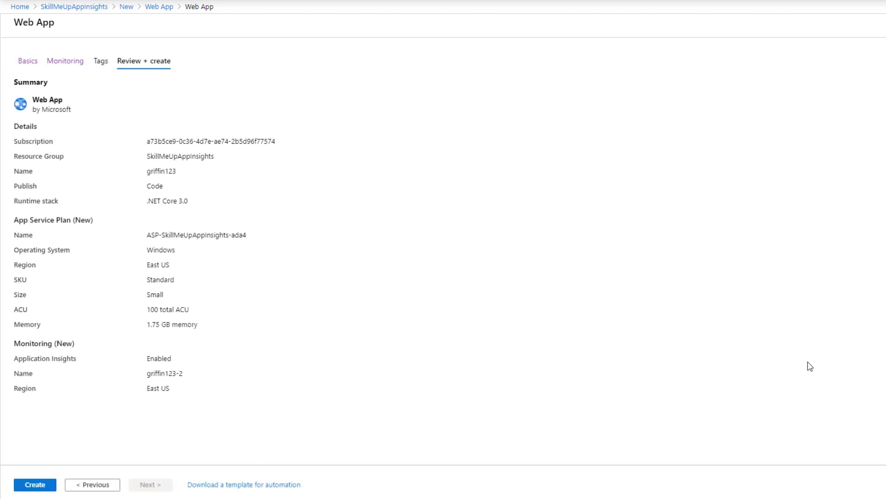
pyautogui.click(33, 486)
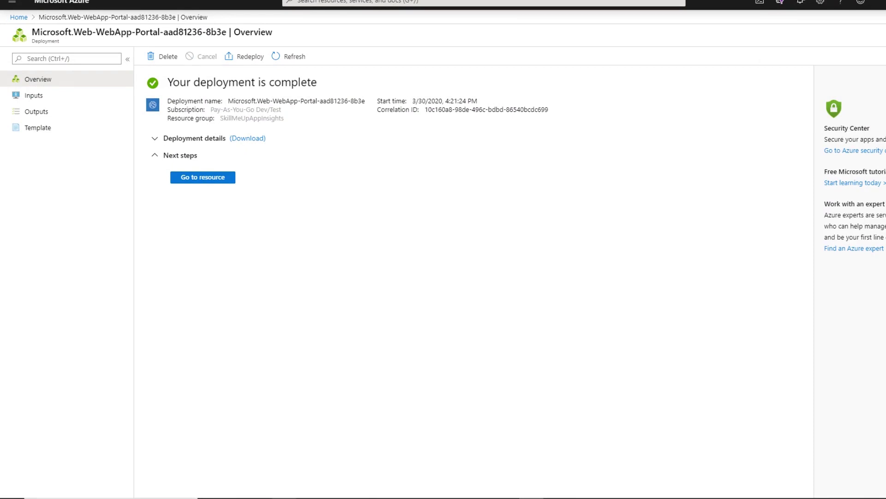
pyautogui.click(205, 180)
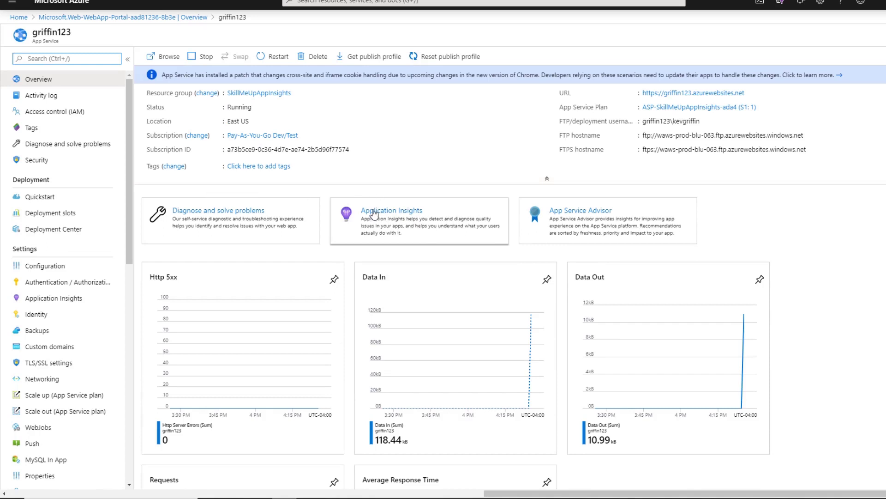
# View the web app's Application Insights data in griffin123-2 and select its instrumentation key
pyautogui.click(394, 218)
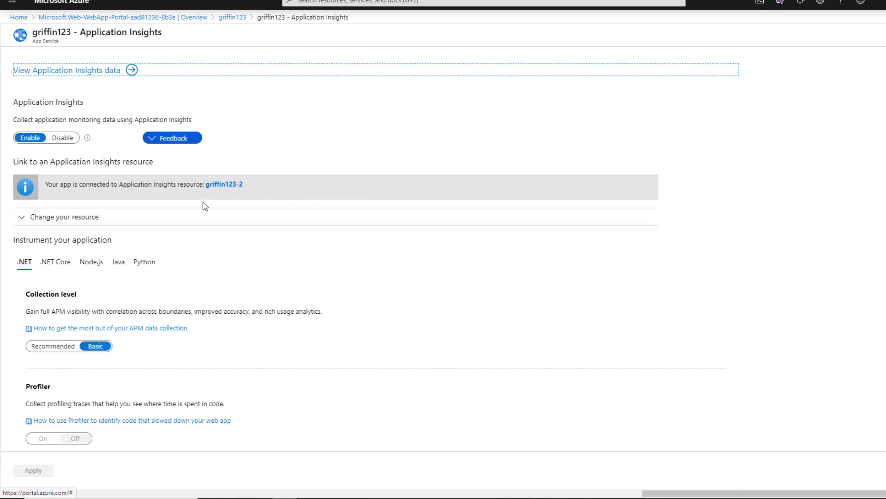
pyautogui.click(89, 71)
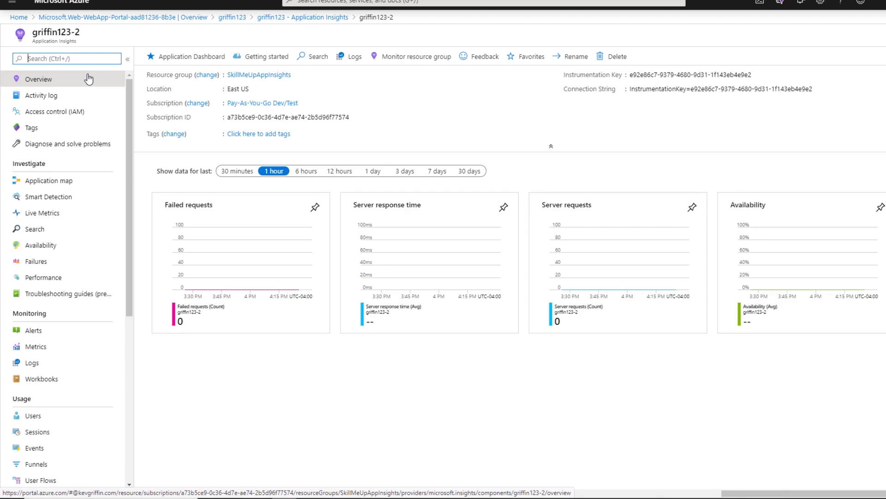
pyautogui.moveTo(637, 74); pyautogui.dragTo(728, 75)
pyautogui.click(728, 74)
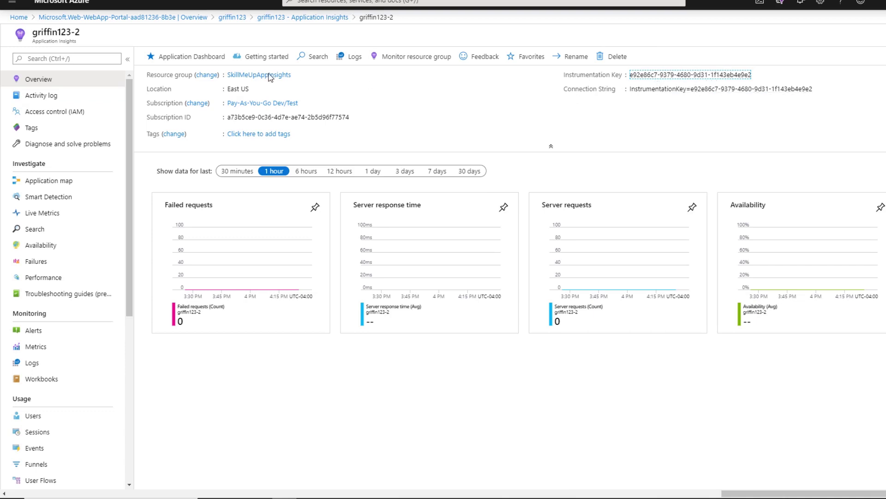
# Return to griffin123's configuration and reveal the APPLICATIONINSIGHTS_CONNECTION_STRING and APPINSIGHTS_INSTRUMENTATIONKEY values
pyautogui.click(232, 17)
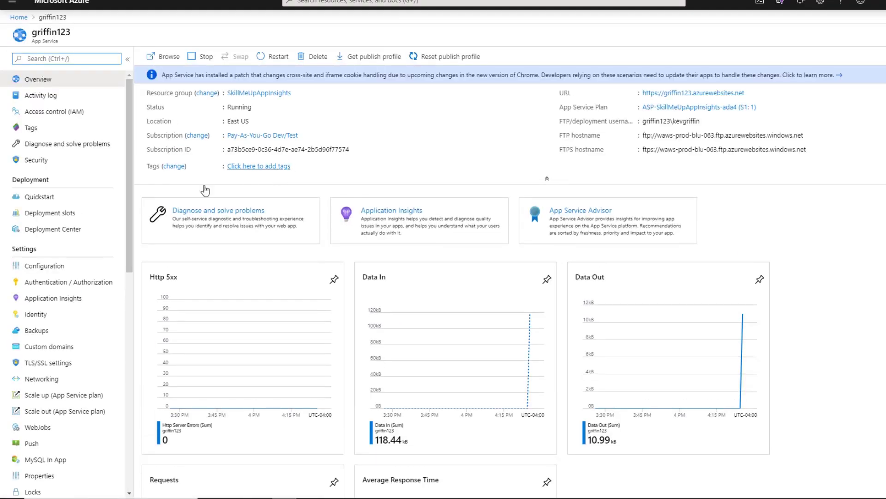
pyautogui.click(44, 266)
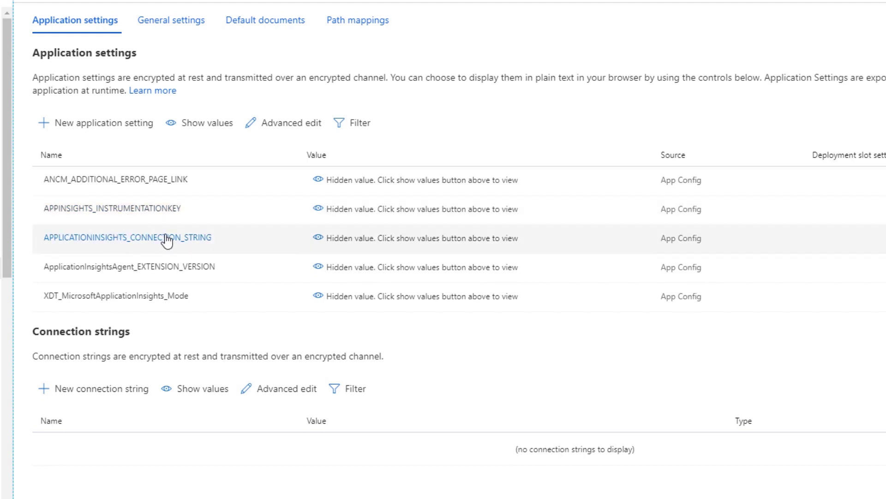
pyautogui.click(337, 241)
pyautogui.click(345, 214)
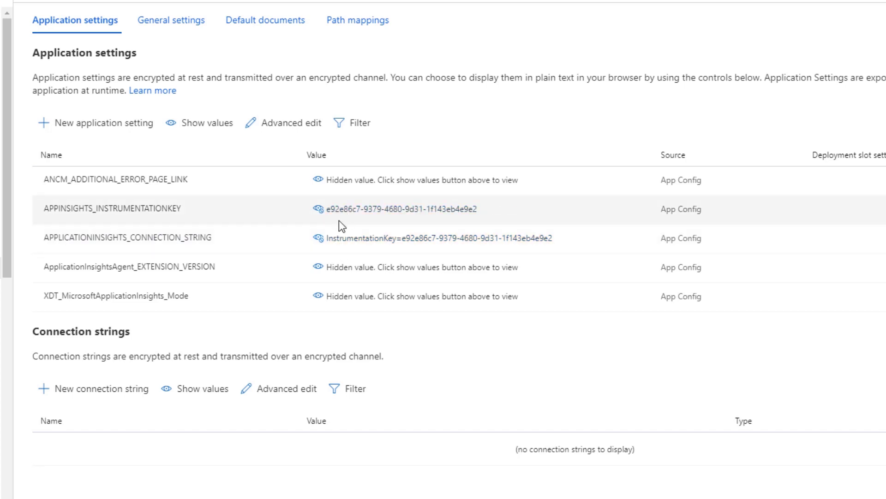
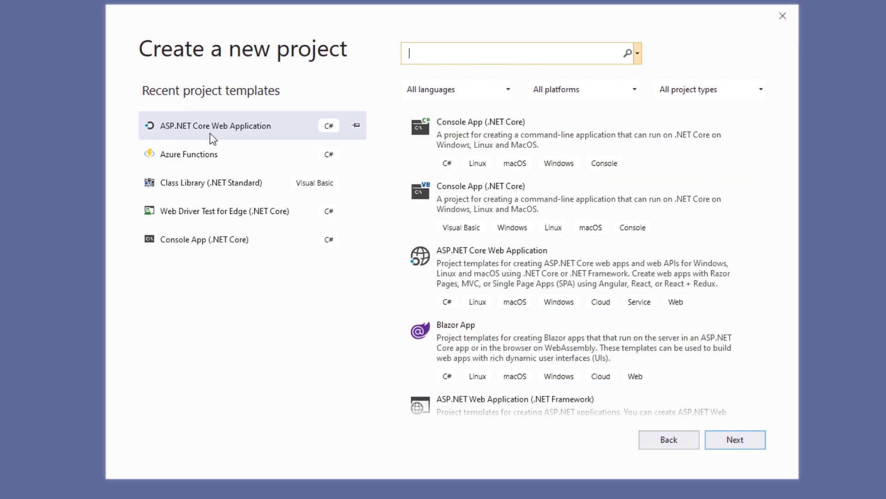
# In Visual Studio, create the ASP.NET Core project WebApplication6 from the Web Application template with ASP.NET Core 3.1
pyautogui.click(725, 441)
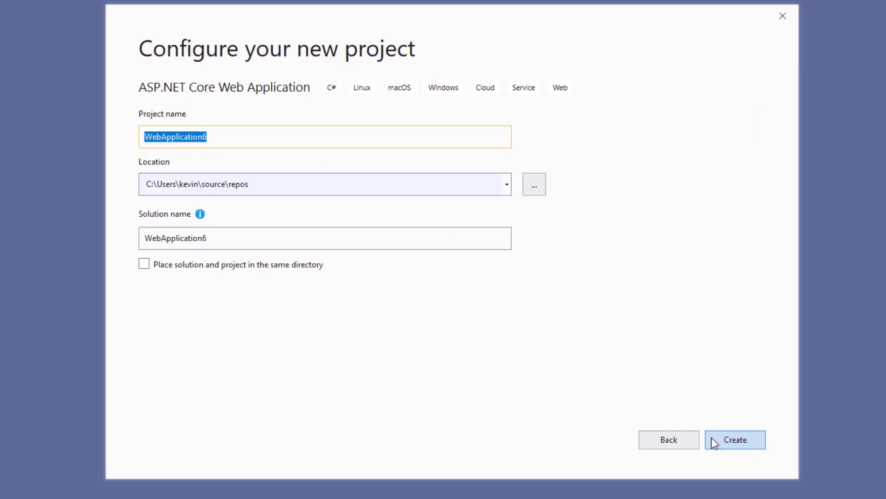
pyautogui.click(723, 438)
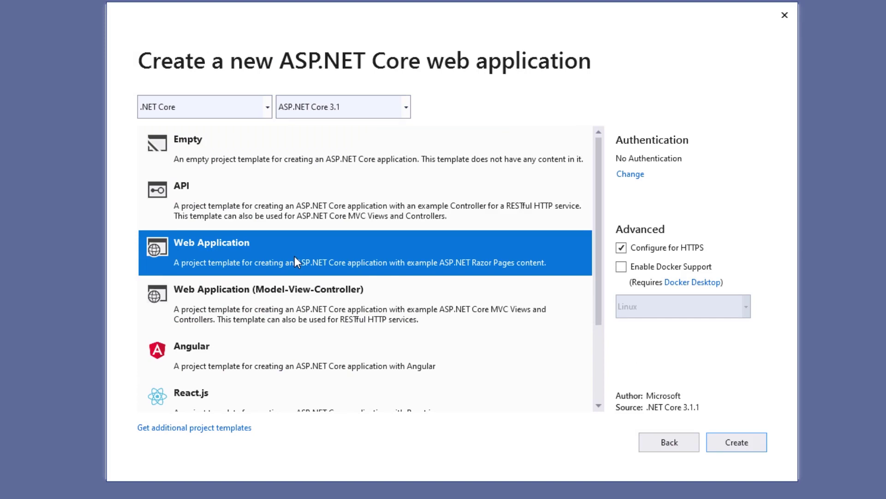
pyautogui.click(725, 445)
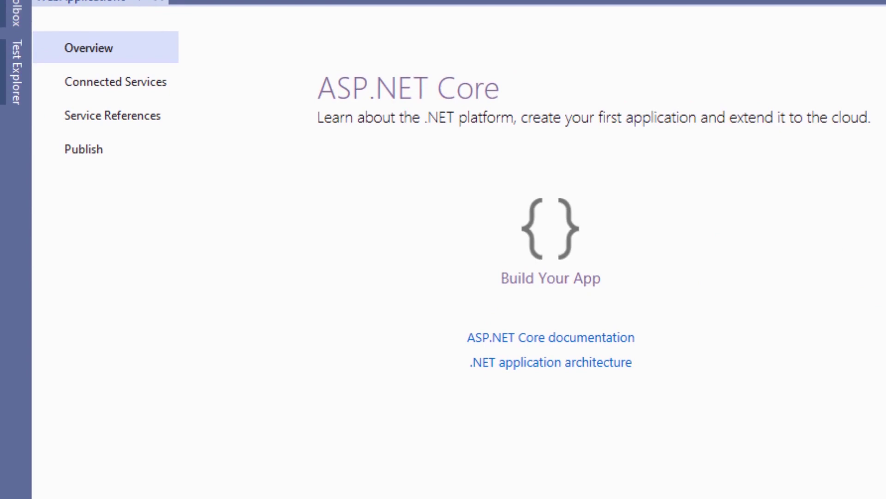
# Start adding Application Insights monitoring as a connected service, with a new resource selected
pyautogui.click(93, 95)
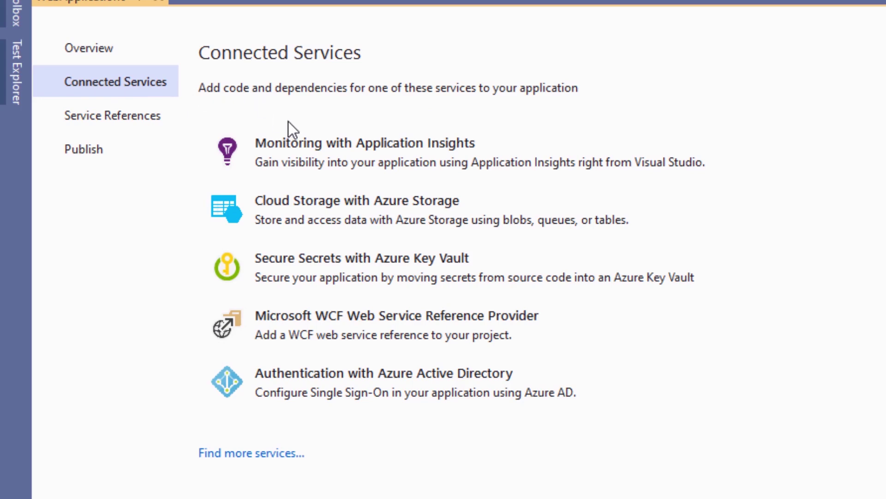
pyautogui.click(284, 153)
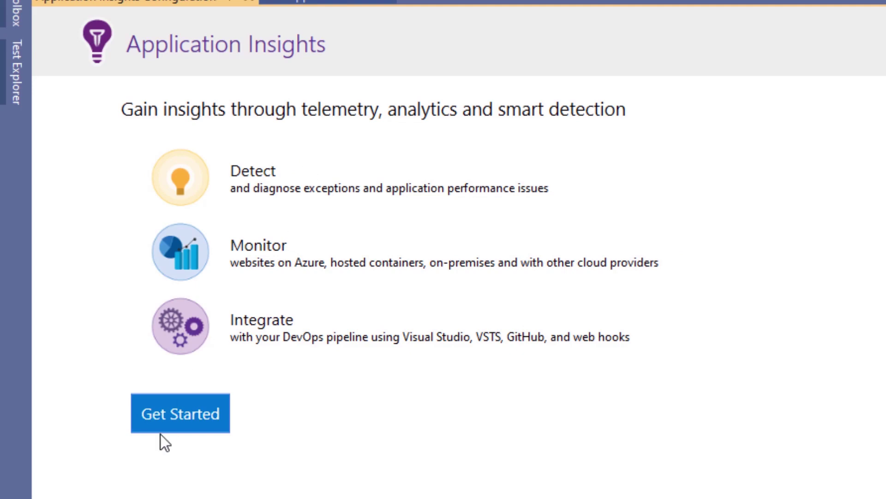
pyautogui.click(179, 418)
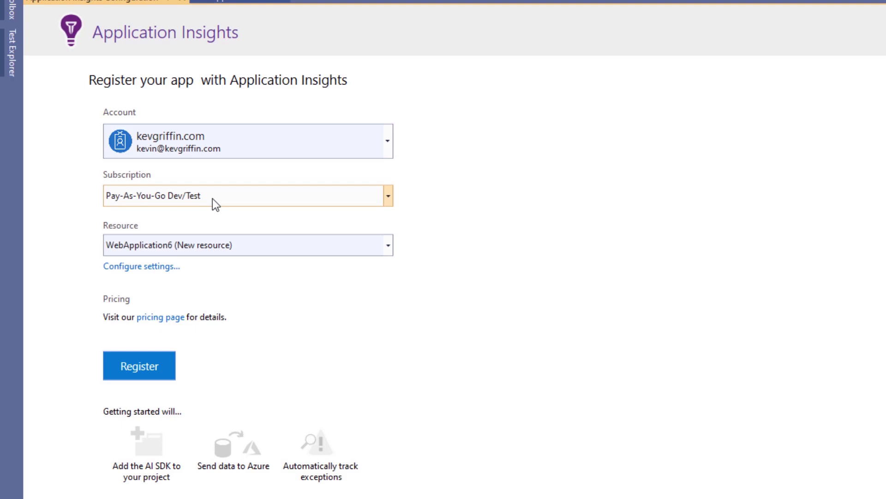
pyautogui.click(224, 247)
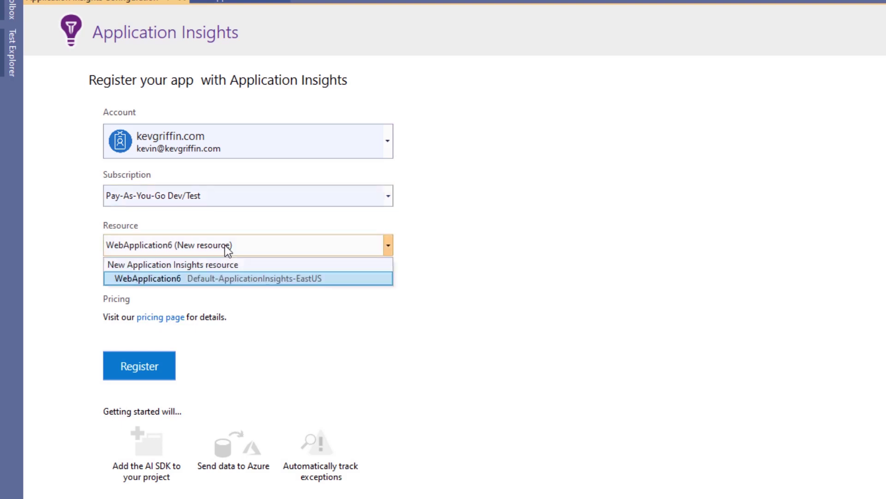
pyautogui.click(202, 280)
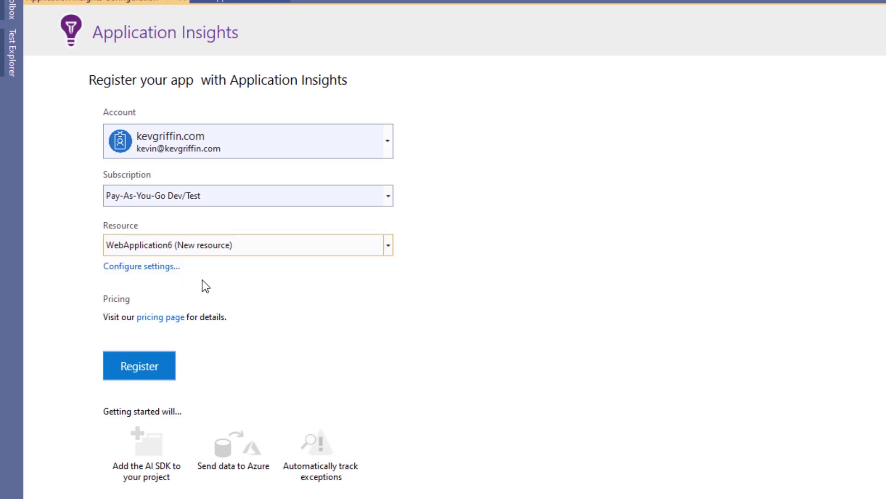
# Configure the new Application Insights resource as GriffinTest001-AI in resource group GriffinTest001 and register the app with it
pyautogui.click(159, 268)
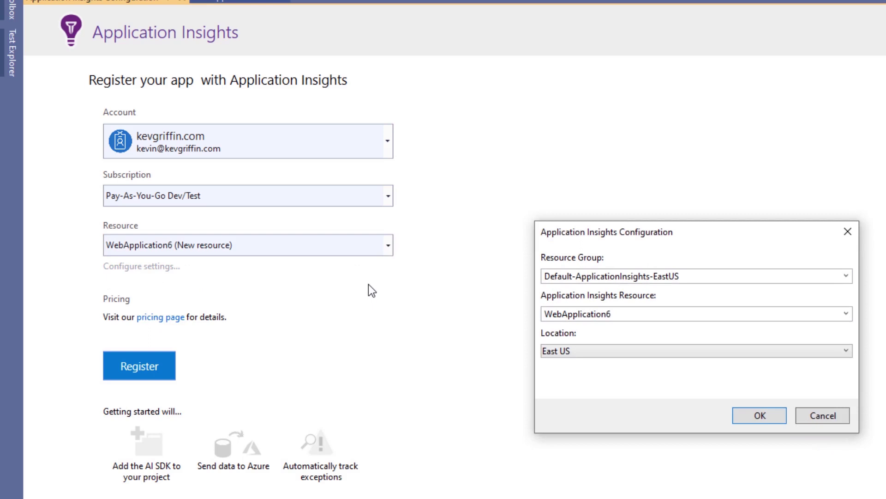
pyautogui.click(728, 275)
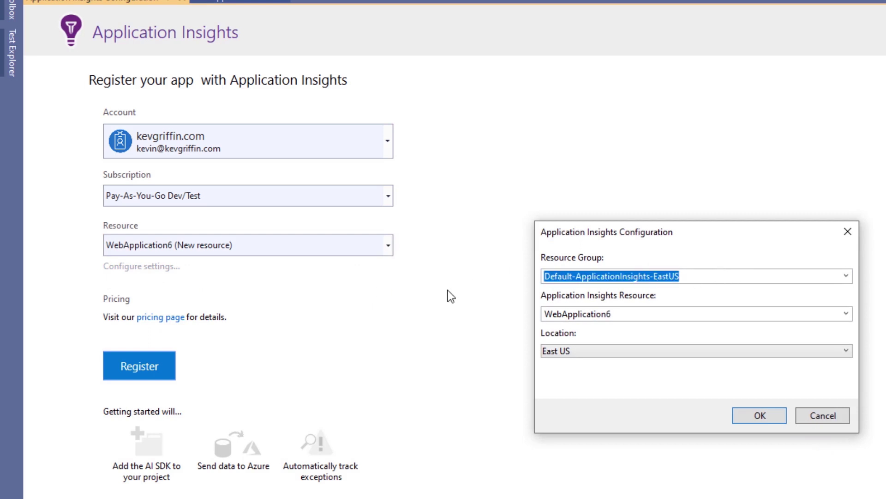
pyautogui.write('GriffinTest00')
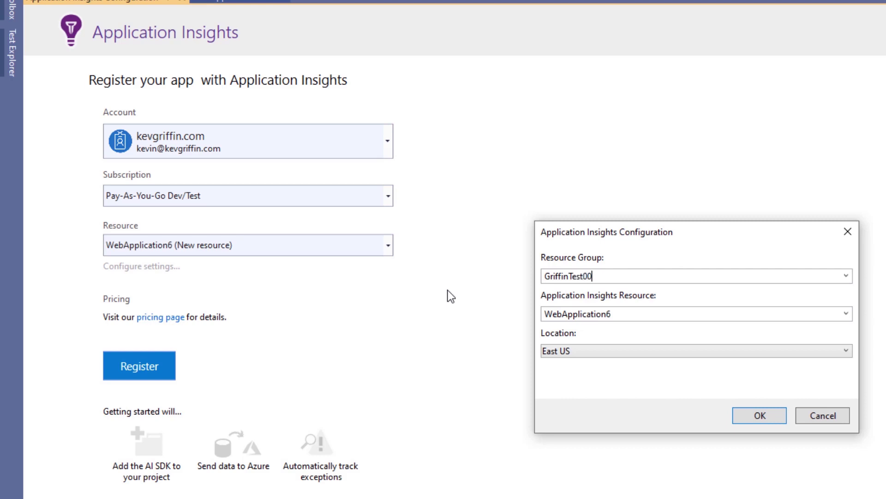
pyautogui.write('1')
pyautogui.press('Tab')
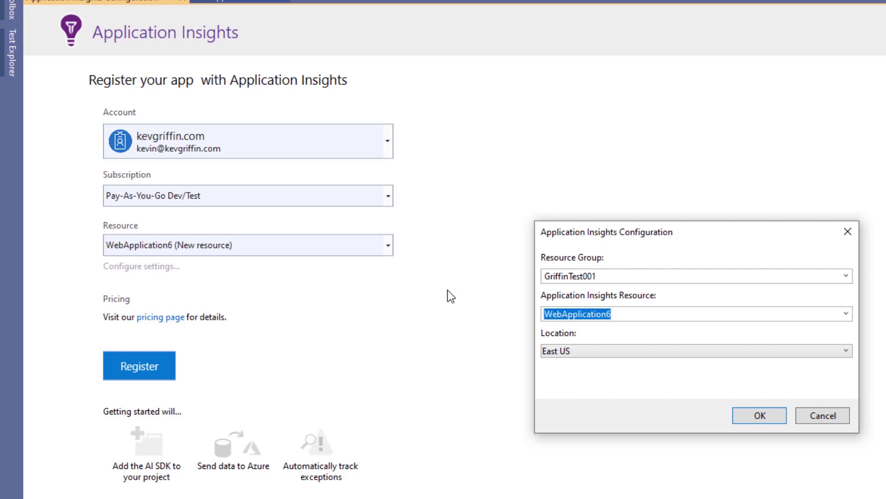
pyautogui.write('GriffinTest001-')
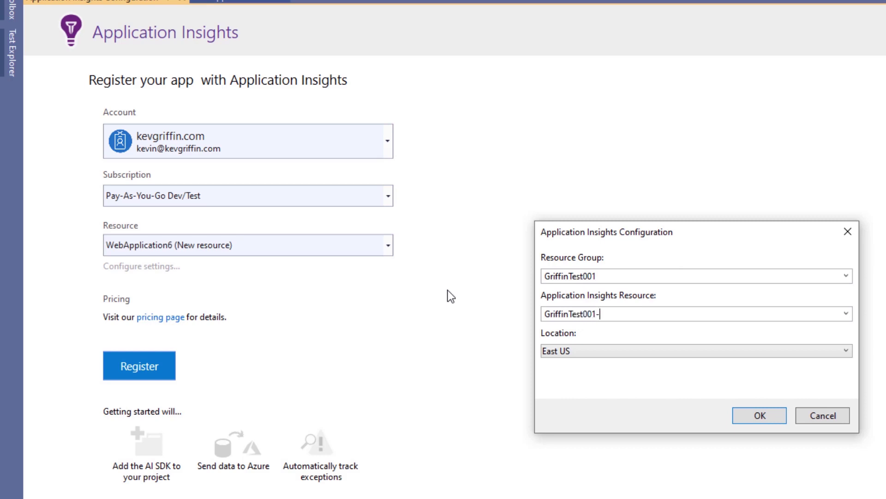
pyautogui.write('AI')
pyautogui.click(759, 415)
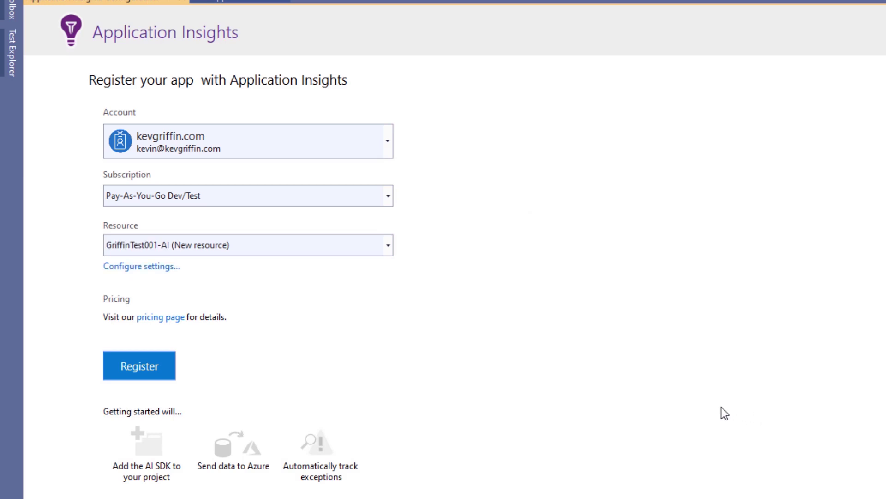
pyautogui.click(147, 374)
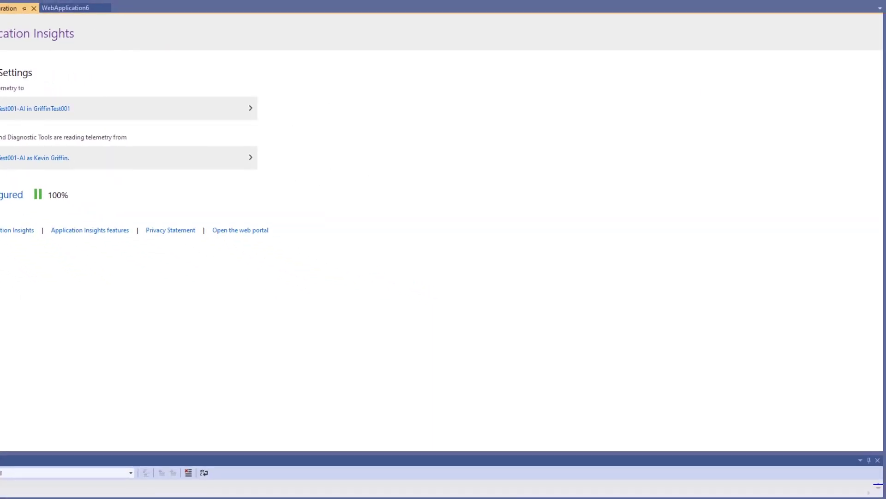
# Start publishing the WebApplication6 project by creating a profile for a new Azure App Service
pyautogui.hotkey('ctrl', 'alt', 'l')
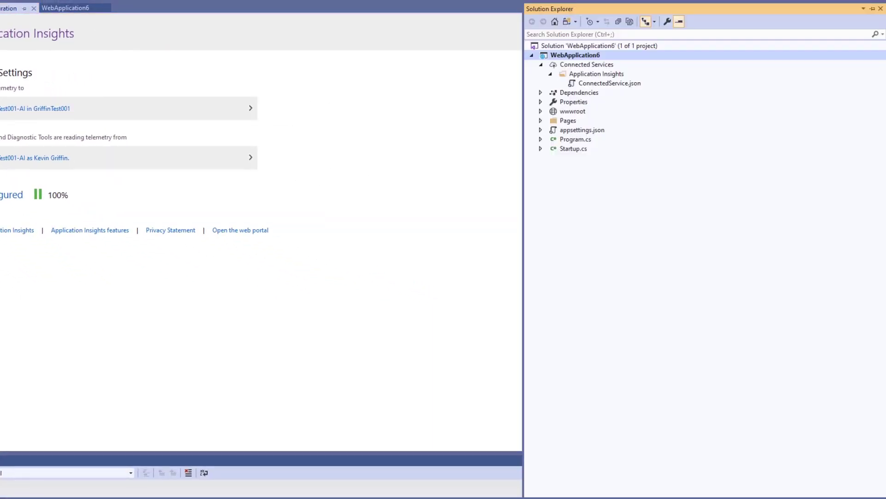
pyautogui.rightClick(588, 56)
pyautogui.click(614, 133)
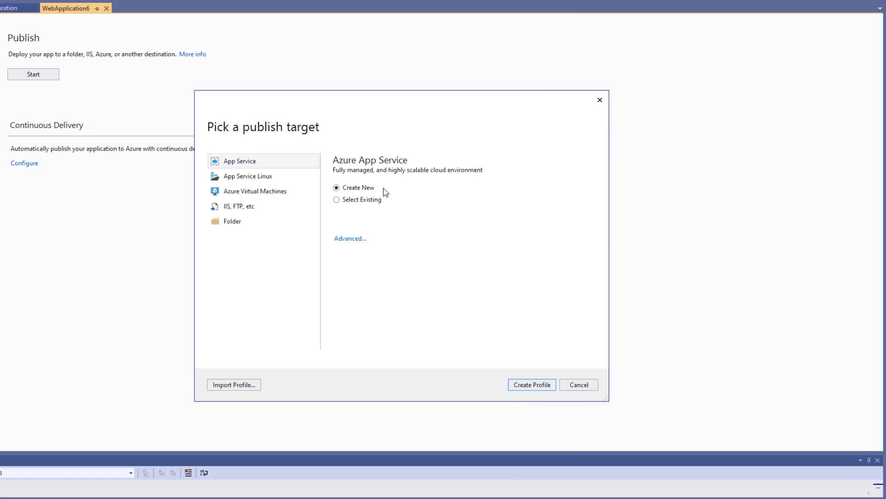
pyautogui.click(534, 388)
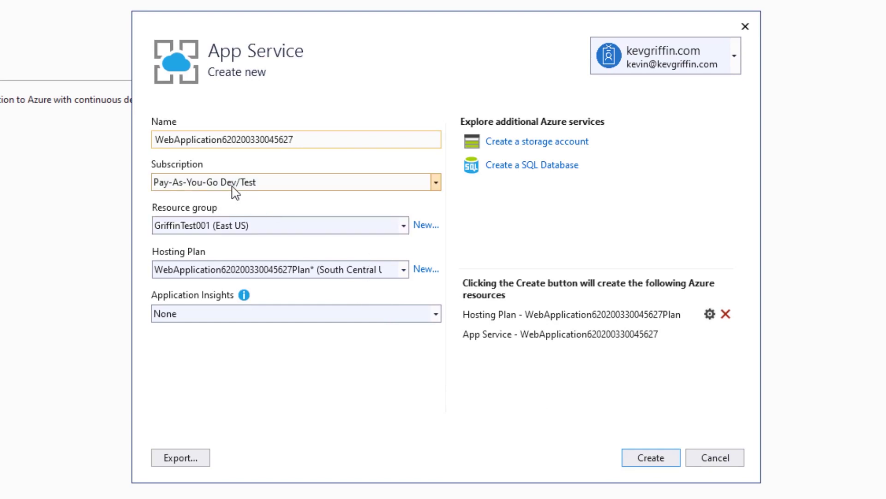
# Check the hosting plan choices and try East US as the new App Service's Application Insights region
pyautogui.click(332, 272)
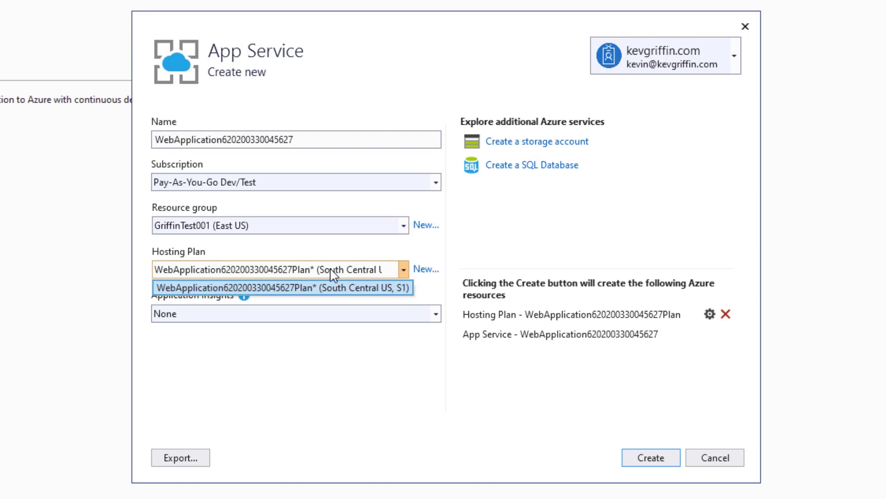
pyautogui.click(359, 259)
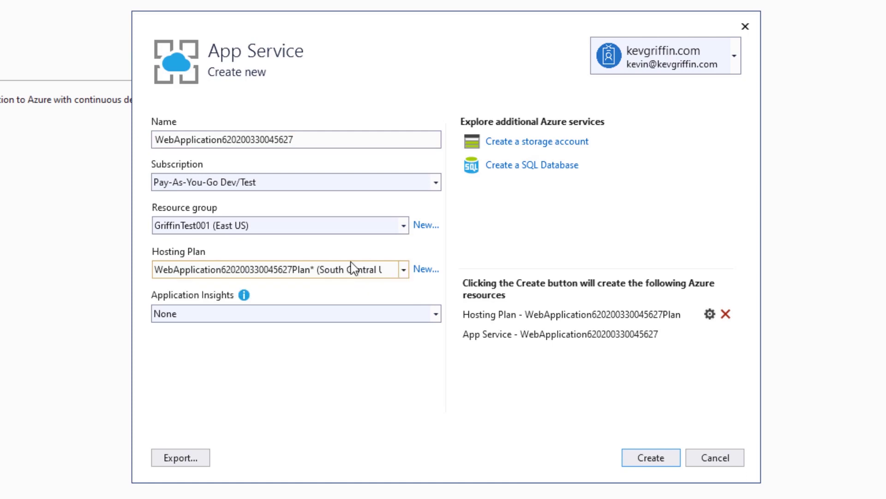
pyautogui.click(236, 320)
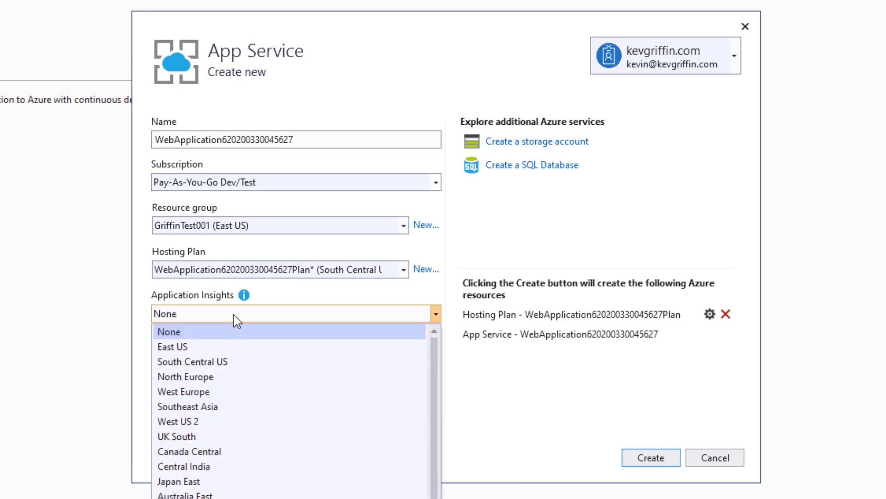
pyautogui.click(208, 349)
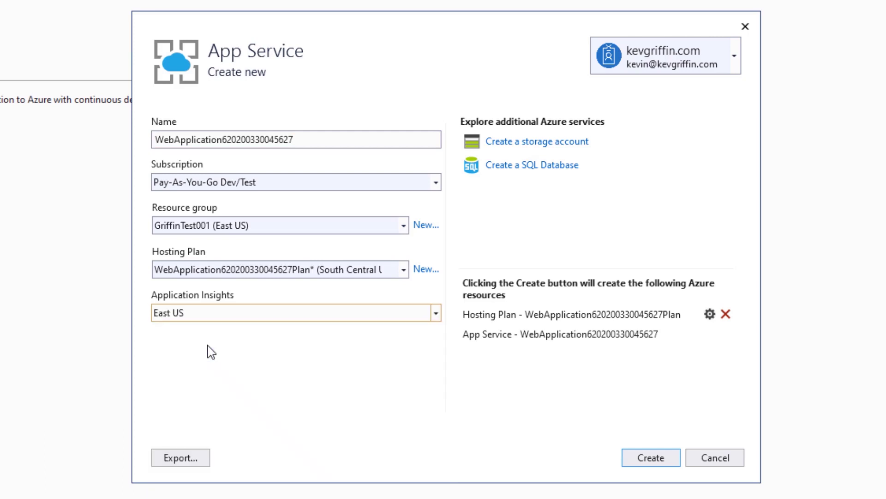
# Set Application Insights to None and create the App Service in the GriffinTest001 resource group
pyautogui.click(241, 317)
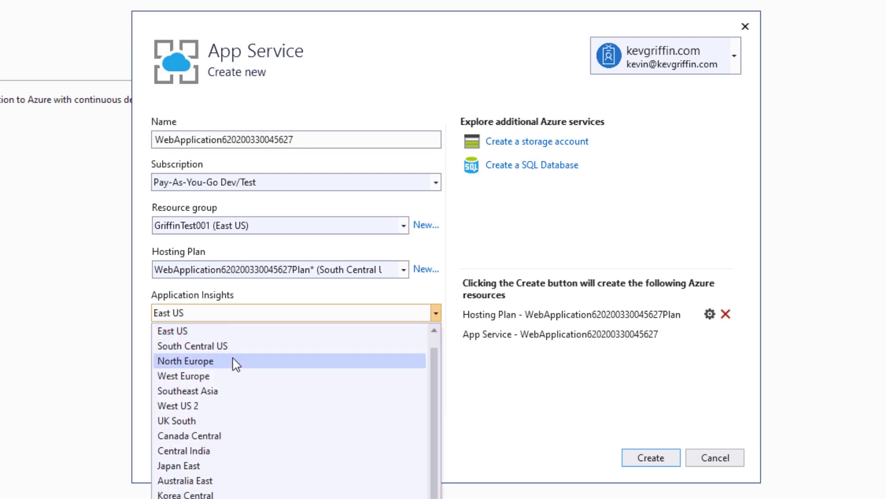
pyautogui.scroll(1, 240, 356)
pyautogui.click(251, 334)
pyautogui.moveTo(243, 295)
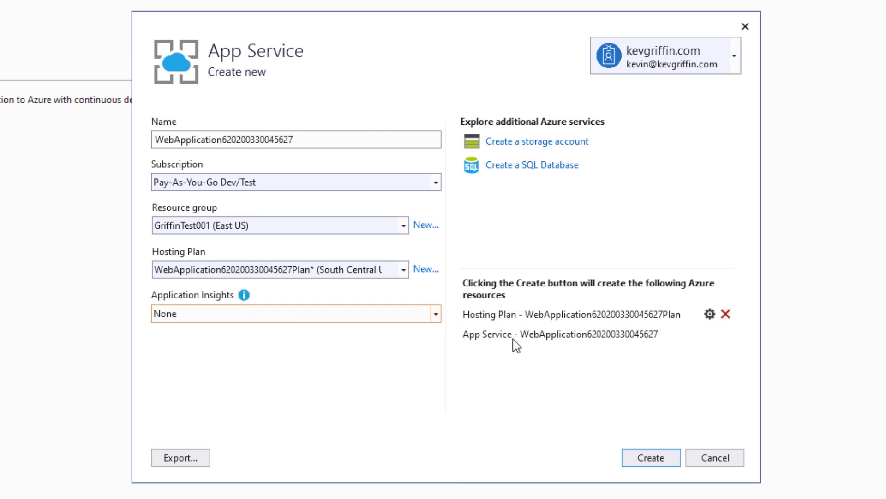
pyautogui.click(651, 458)
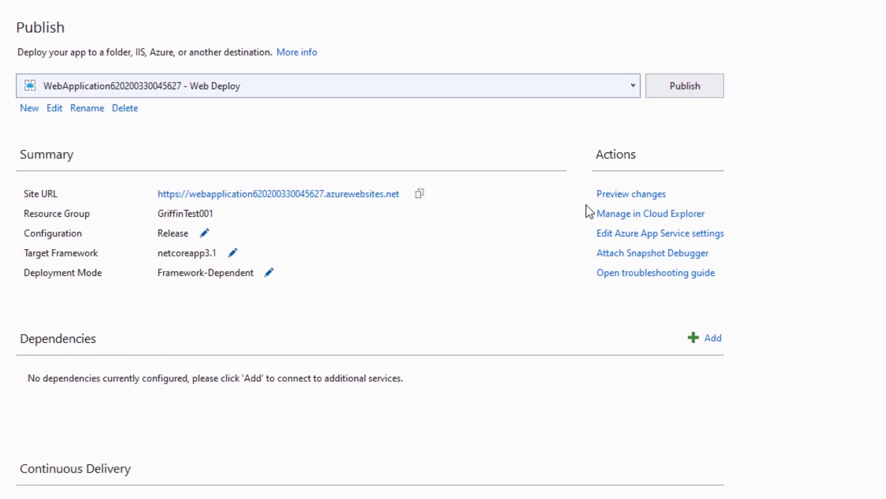
# Publish WebApplication6 to the new App Service and visit the deployed site's Privacy and Home pages
pyautogui.click(669, 94)
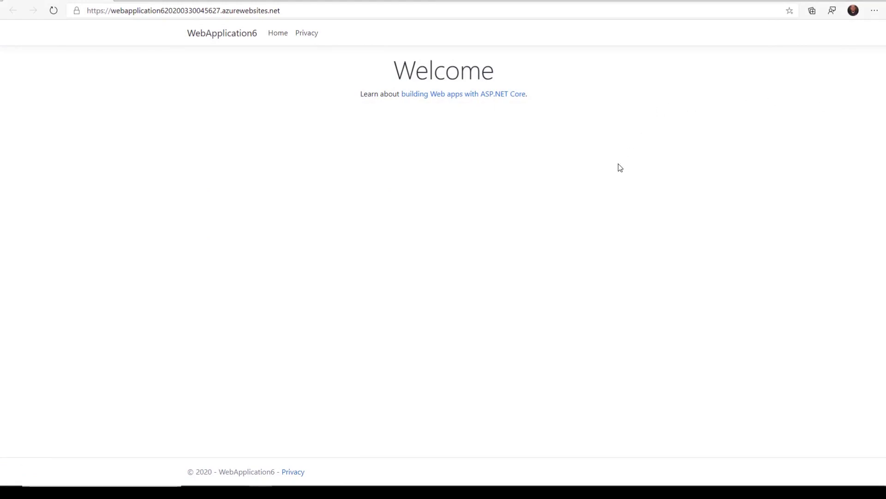
pyautogui.click(309, 36)
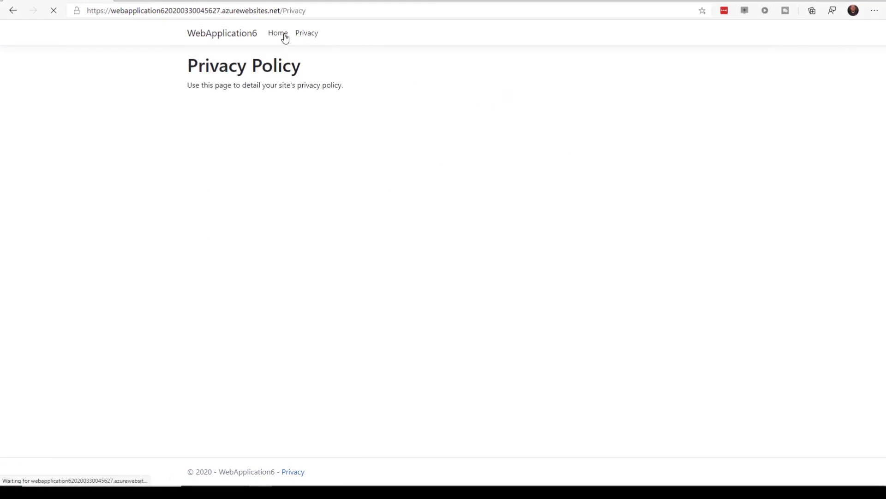
pyautogui.click(281, 35)
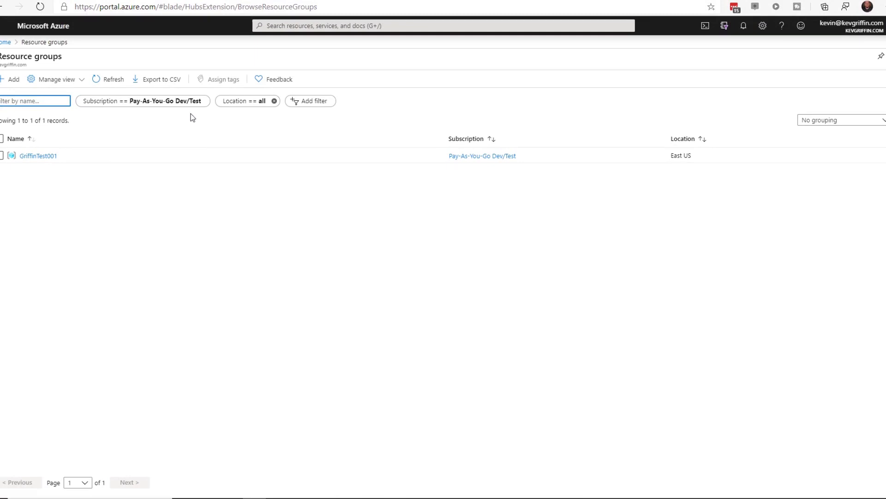
# In the Azure portal's GriffinTest001 resource group, check the GriffinTest001-AI overview and the web app's Configuration settings
pyautogui.click(40, 157)
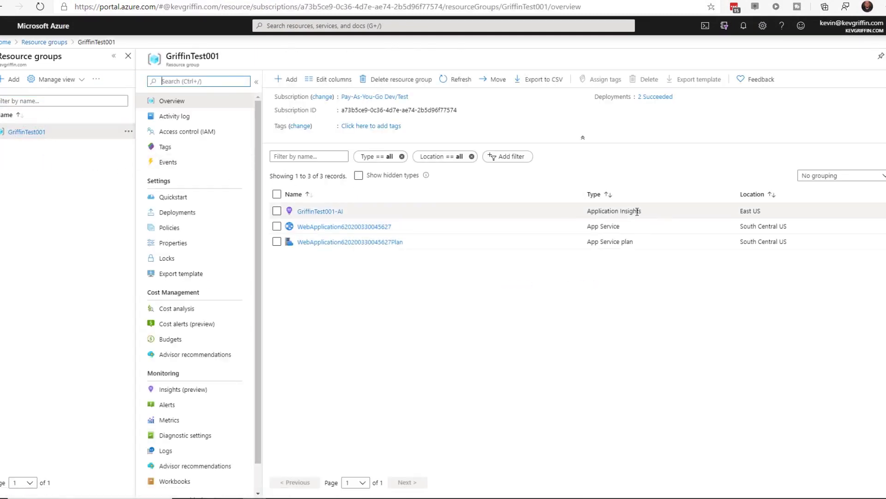
pyautogui.click(339, 211)
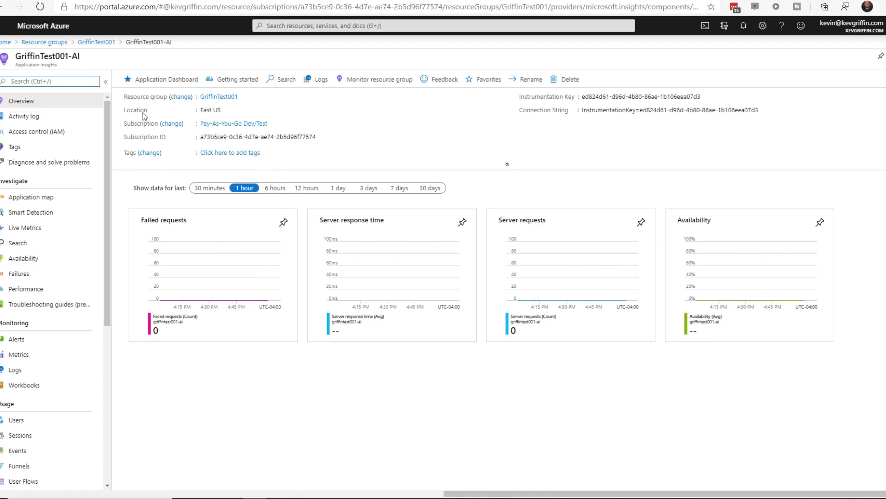
pyautogui.click(96, 42)
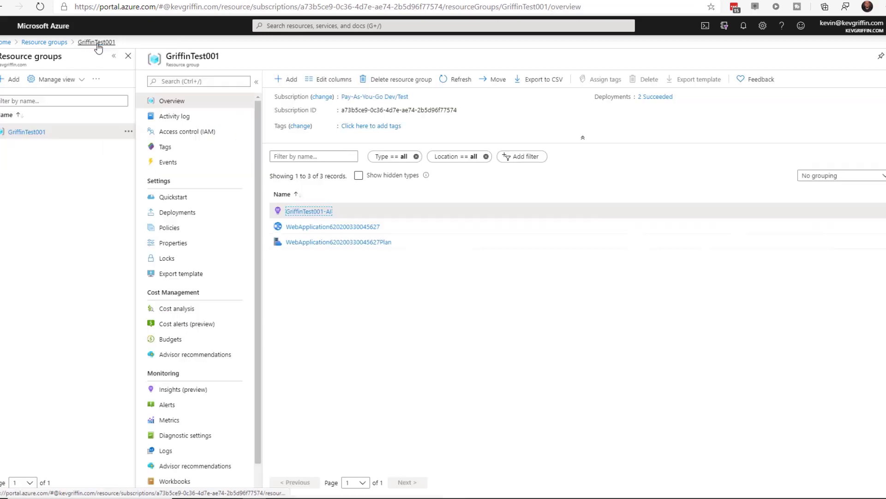
pyautogui.click(345, 227)
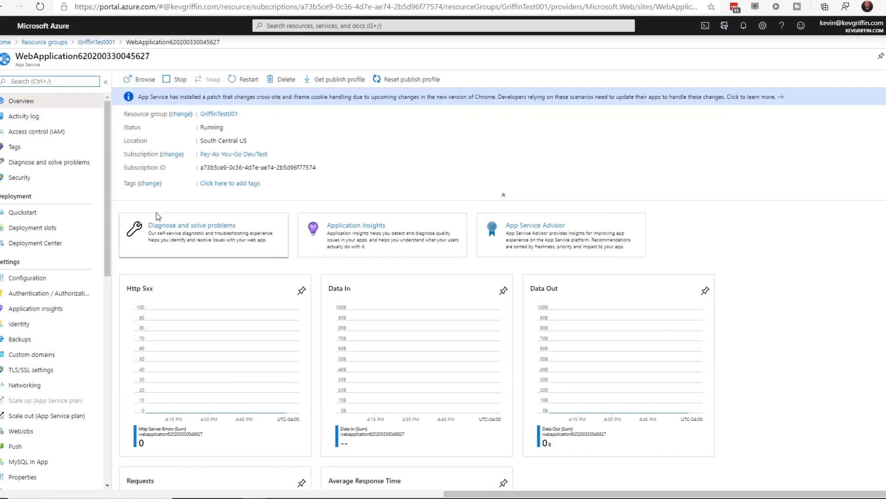
pyautogui.click(35, 280)
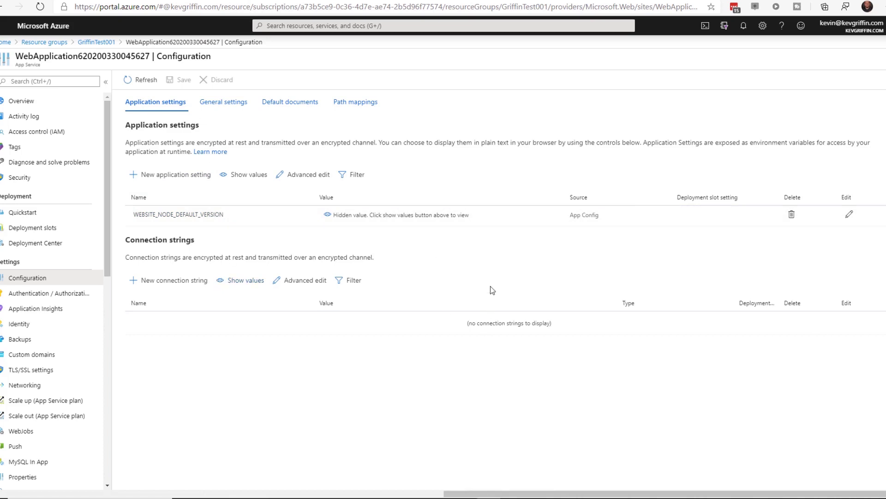
# Switch to Visual Studio and add Application Insights as a publish dependency, using the existing GriffinTest001-AI resource
pyautogui.hotkey('alt', 'Tab')
pyautogui.hotkey('alt', 'Tab')
pyautogui.press('Tab')
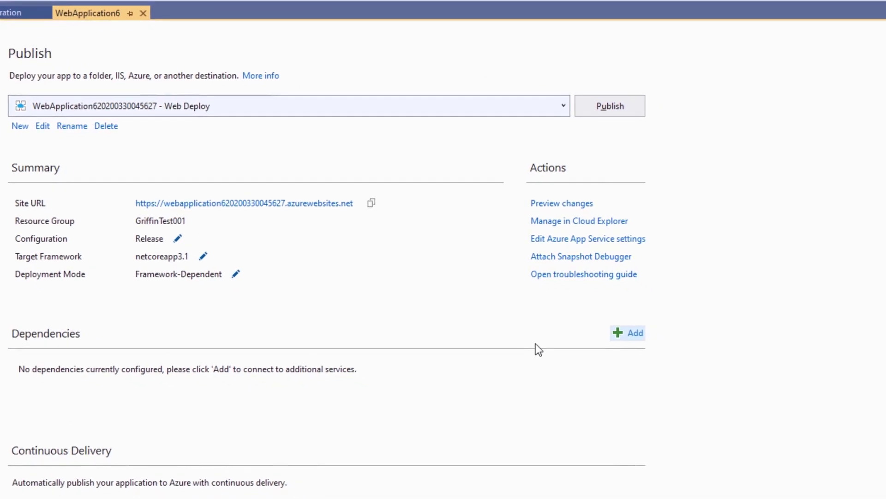
pyautogui.click(630, 333)
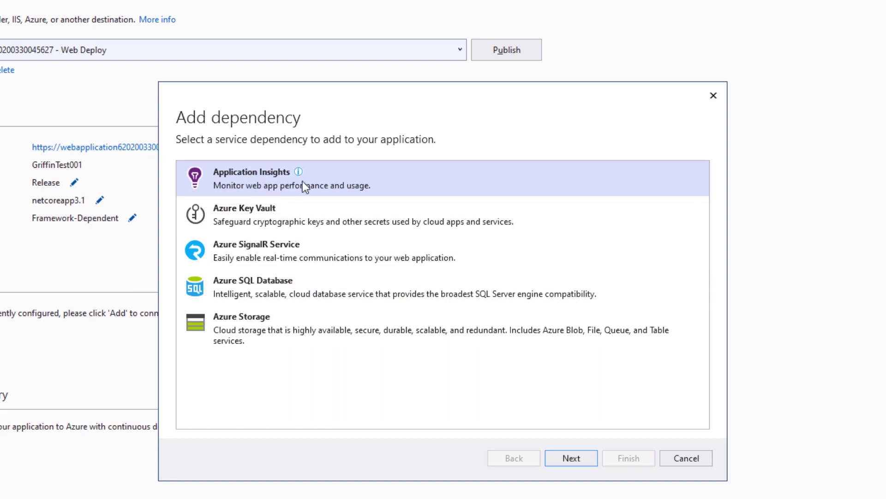
pyautogui.click(560, 456)
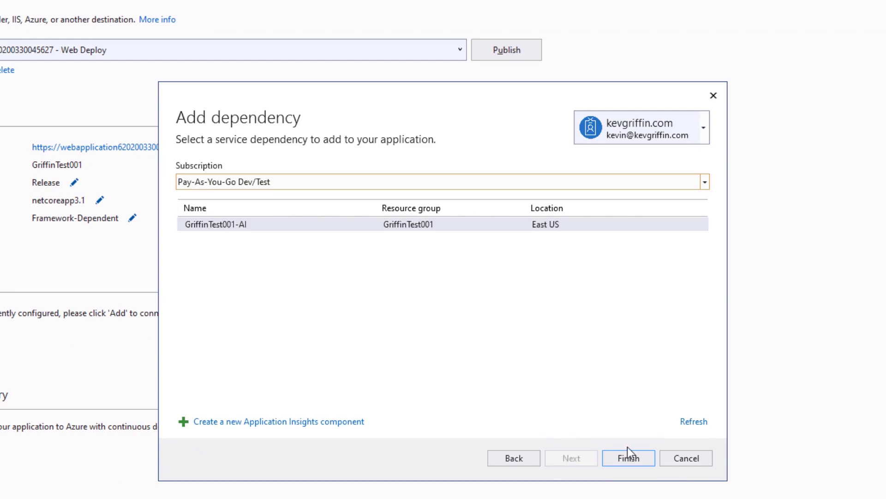
pyautogui.click(242, 225)
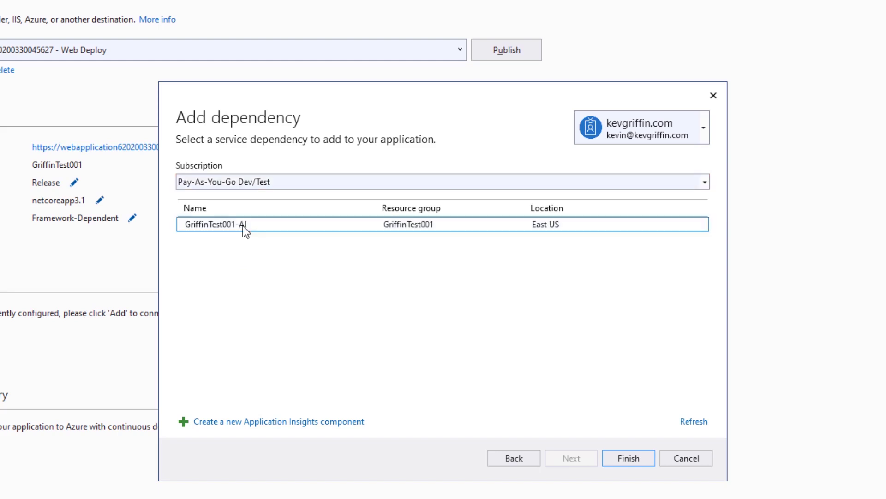
pyautogui.click(627, 454)
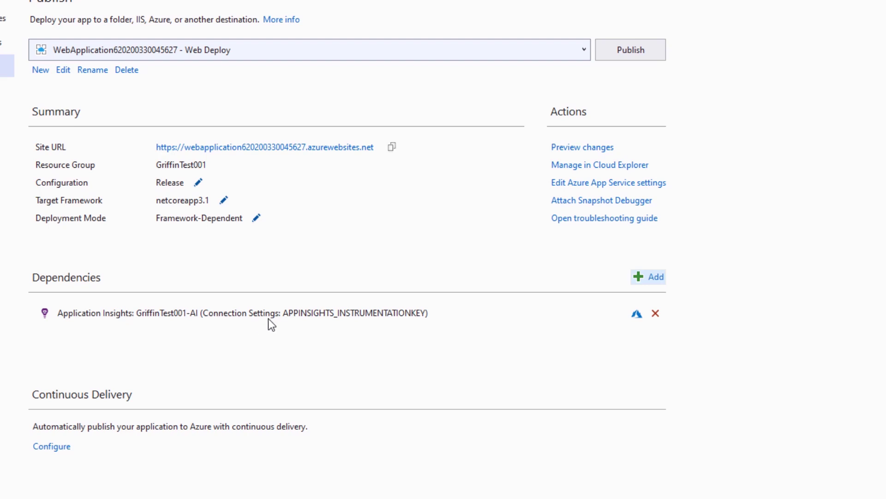
# Republish WebApplication6 and generate requests by alternating between the live site's Privacy and Home pages
pyautogui.click(614, 54)
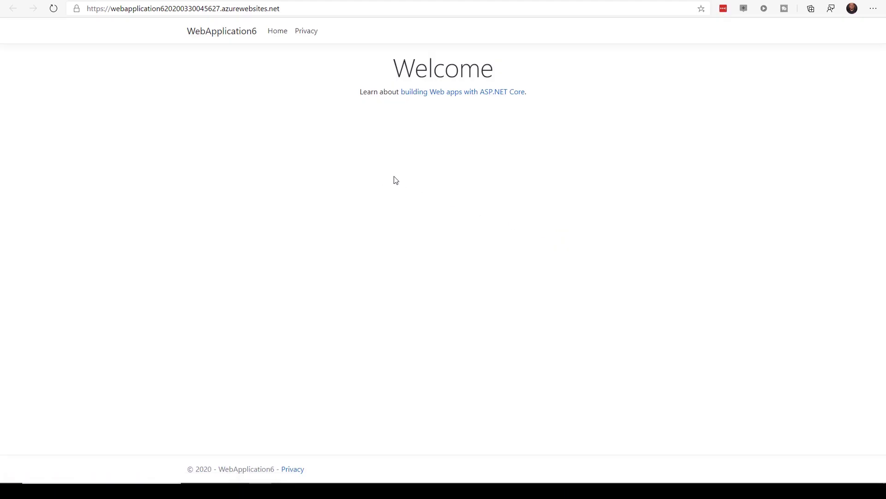
pyautogui.click(309, 37)
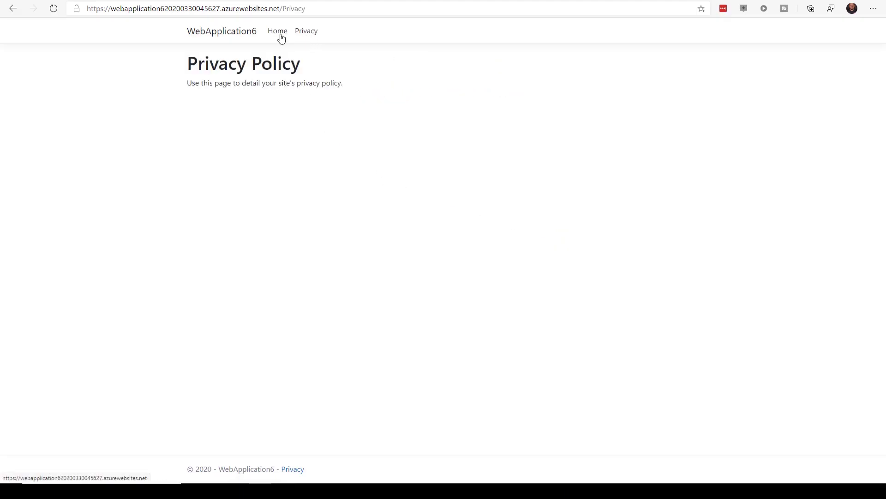
pyautogui.click(279, 36)
pyautogui.click(303, 37)
pyautogui.click(279, 35)
pyautogui.click(305, 35)
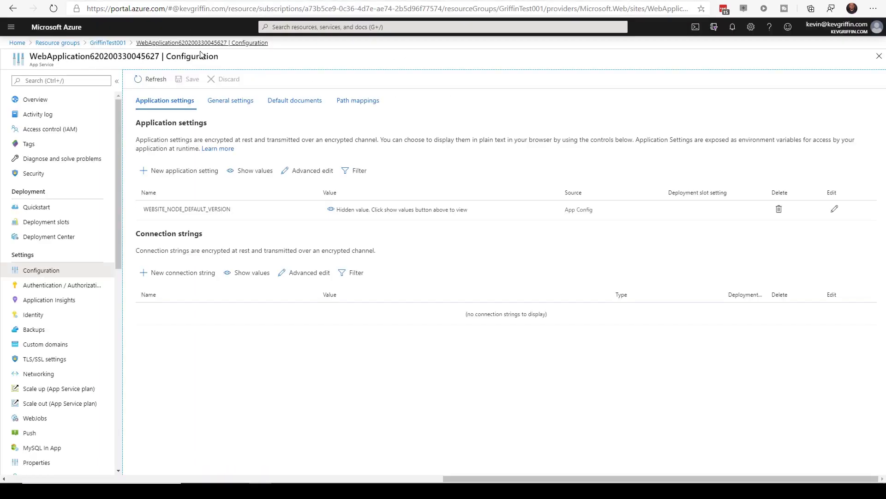
# Refresh the web app's application settings in the Azure portal and reveal the APPINSIGHTS_INSTRUMENTATIONKEY and ApplicationInsightsAgent_EXTENSION_VERSION values
pyautogui.click(154, 80)
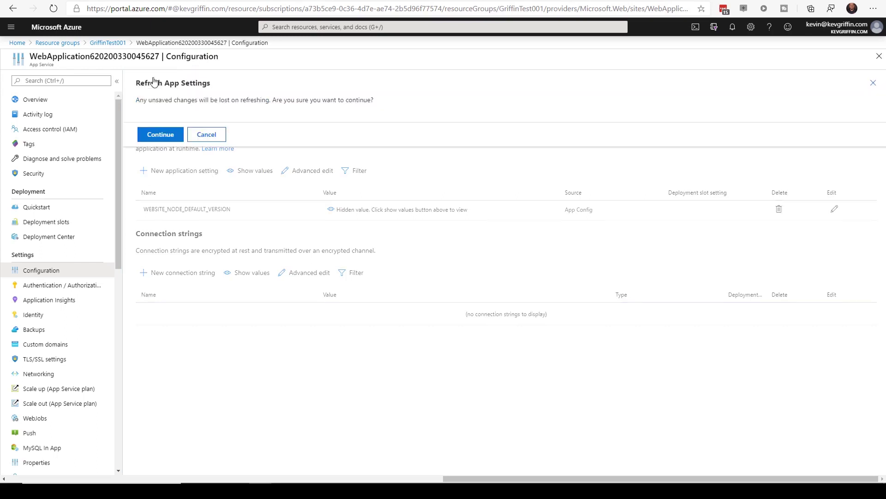
pyautogui.click(165, 135)
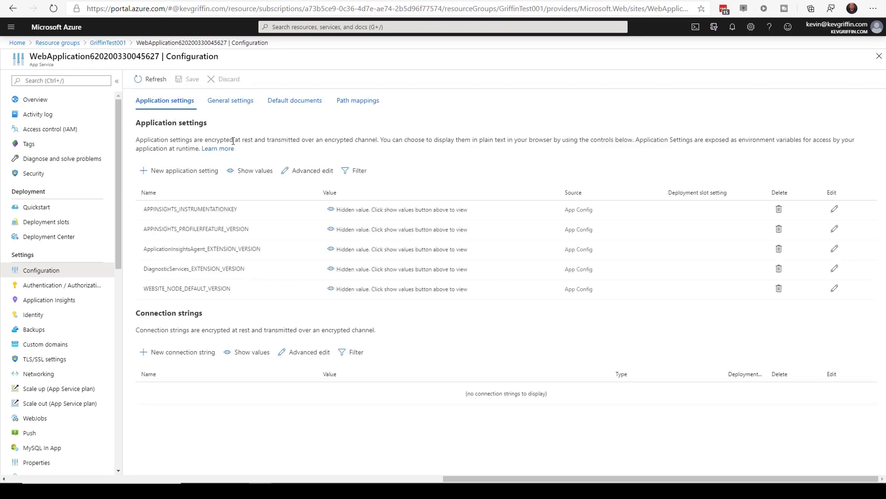
pyautogui.click(357, 211)
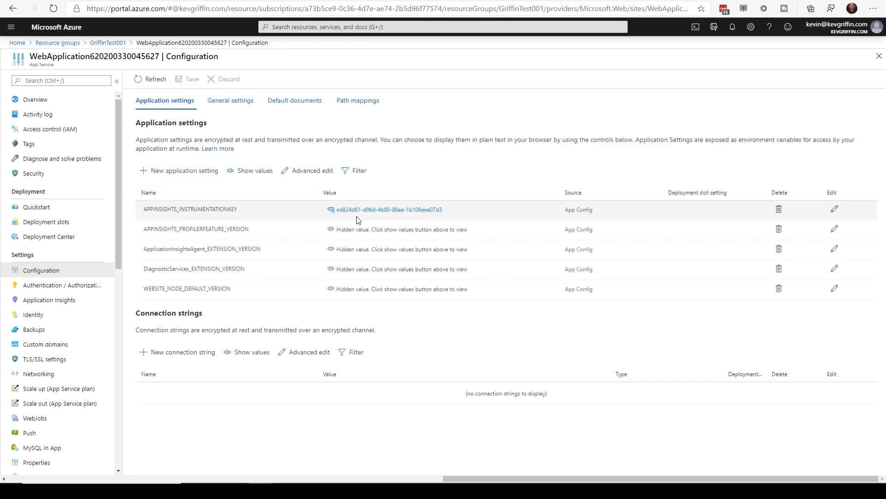
pyautogui.click(352, 251)
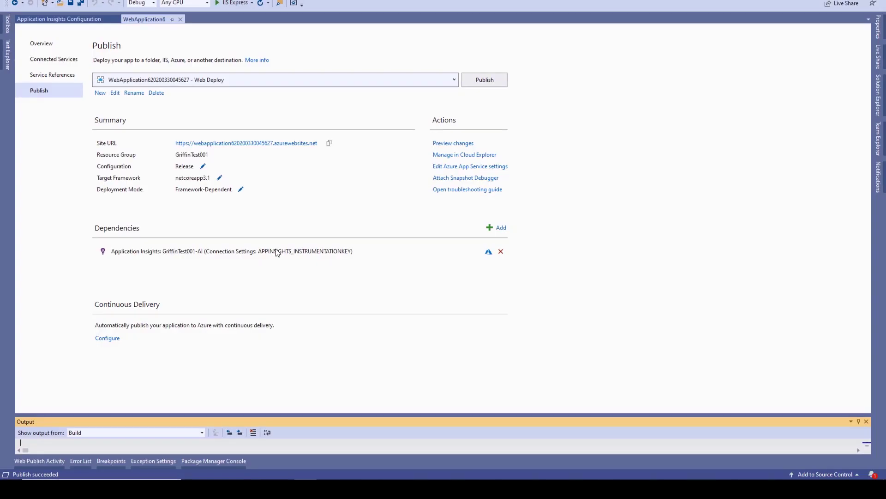
# In Visual Studio, open Startup.cs and highlight the services.AddApplicationInsightsTelemetry() line in ConfigureServices
pyautogui.click(879, 95)
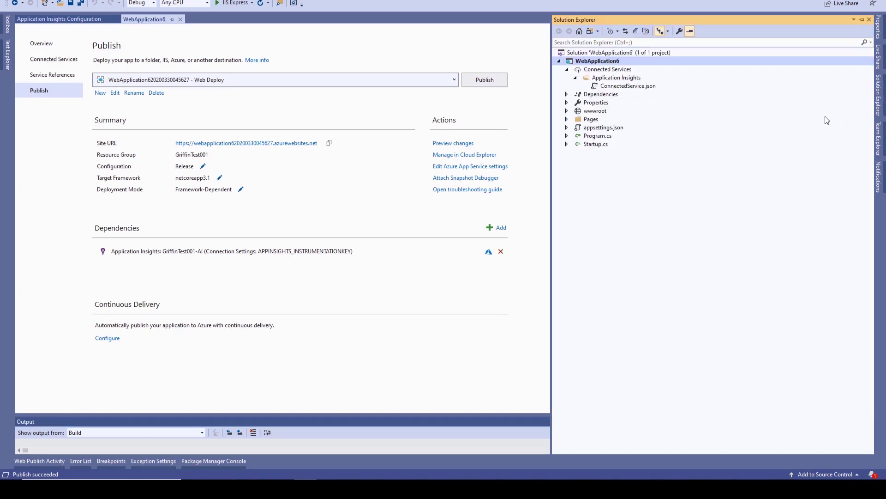
pyautogui.doubleClick(591, 145)
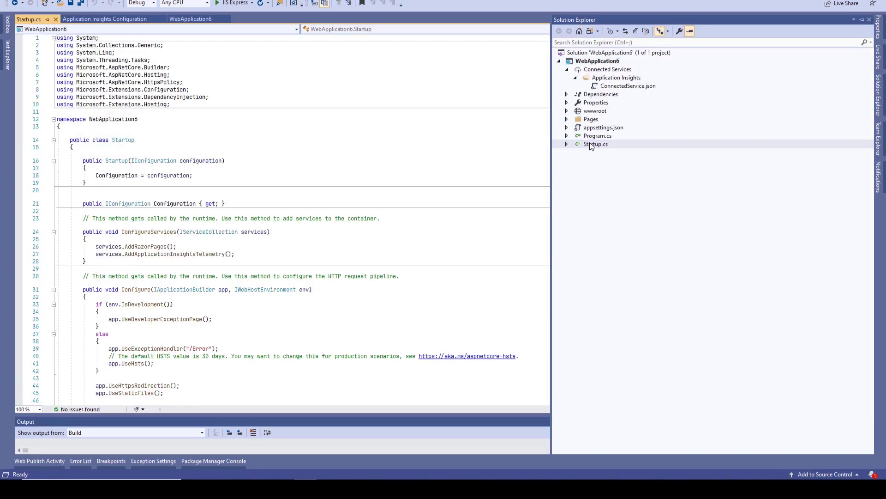
pyautogui.click(245, 254)
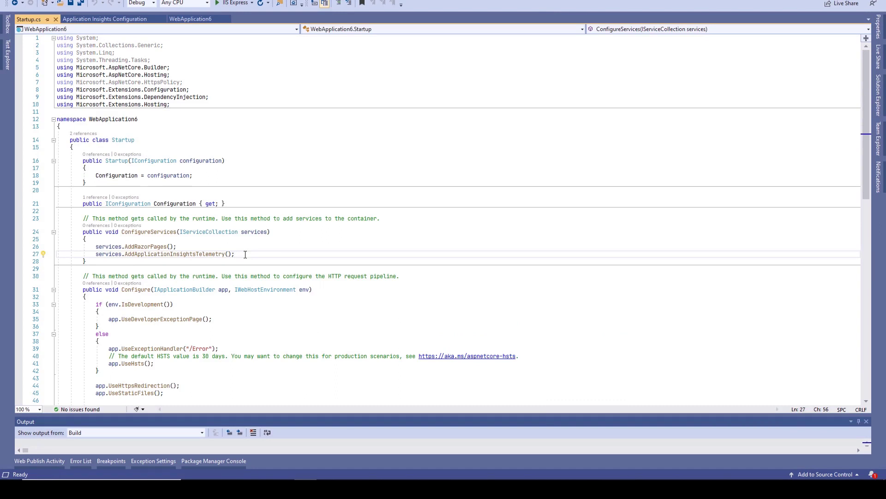
pyautogui.hotkey('shift', 'Home')
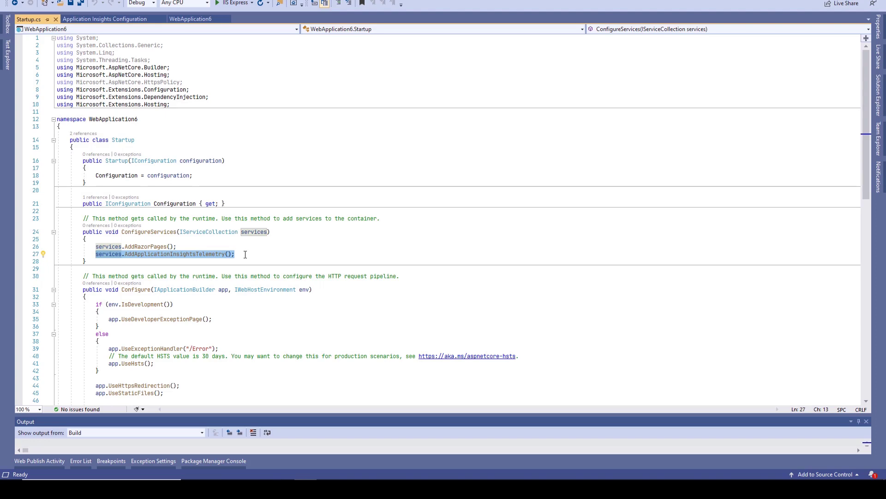
# Return to the Azure portal, open GriffinTest001-AI from its resource group, and generate traffic on the published site's Home and Privacy pages
pyautogui.hotkey('alt', 'Tab')
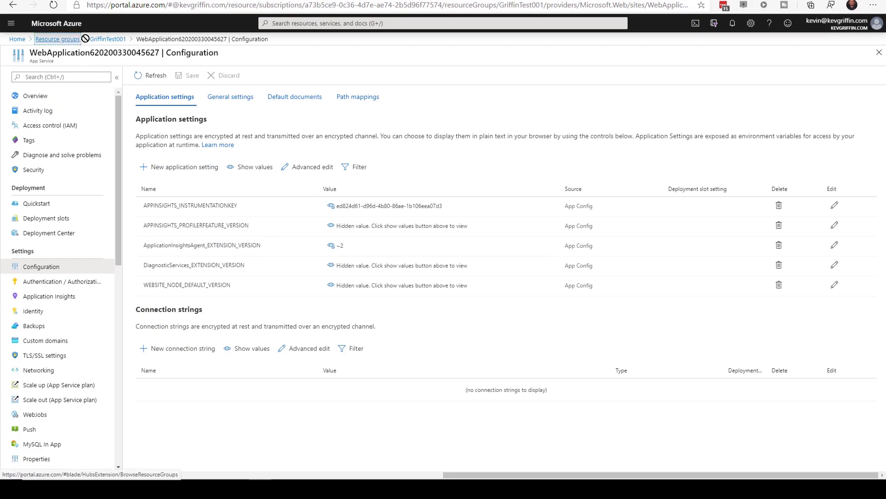
pyautogui.click(105, 40)
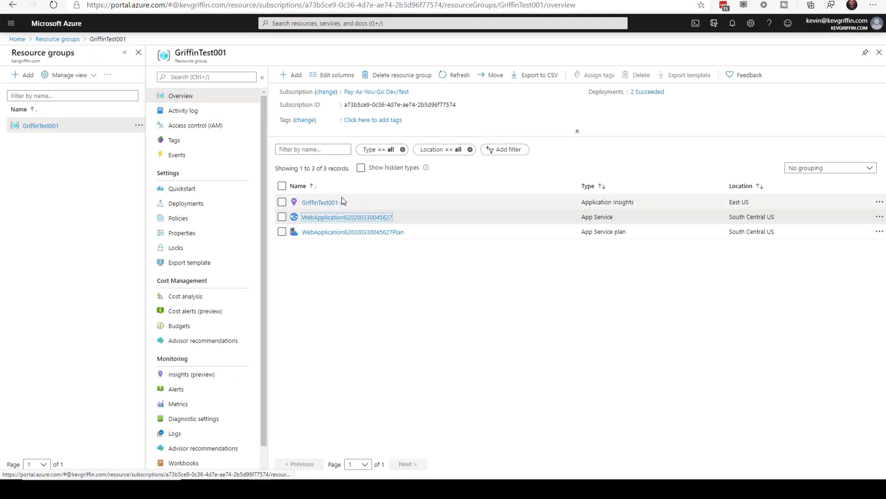
pyautogui.click(324, 204)
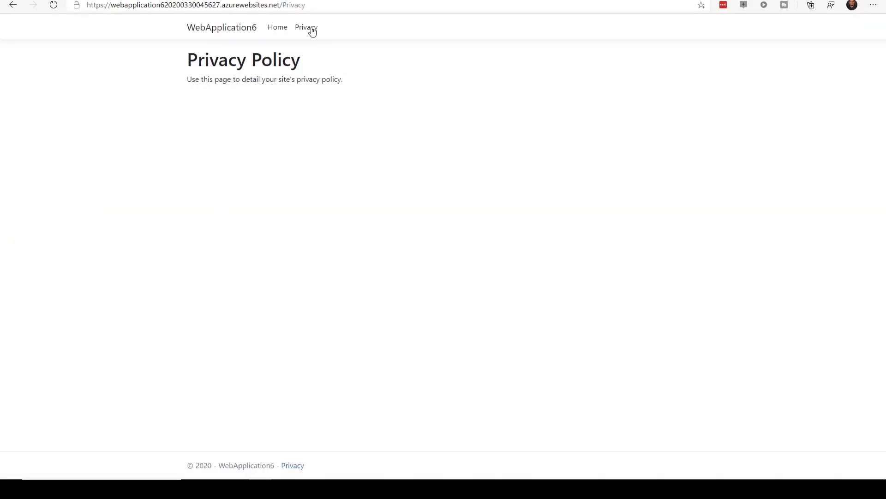
pyautogui.click(277, 32)
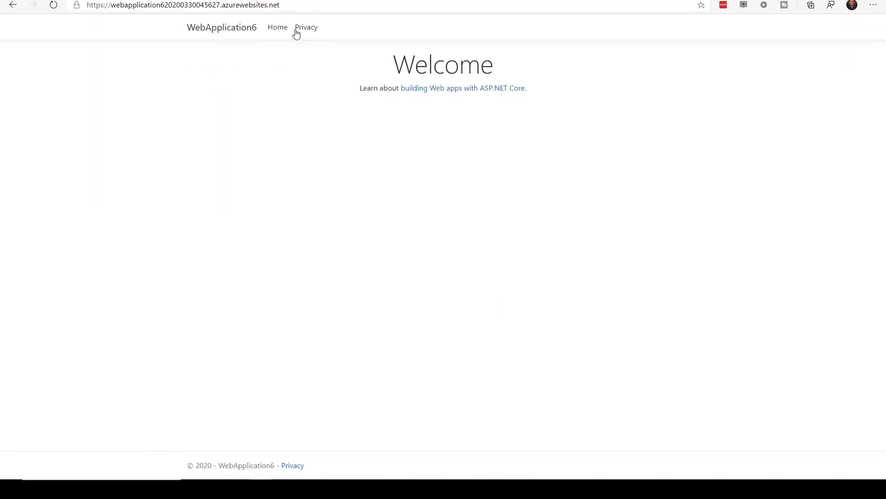
pyautogui.click(281, 28)
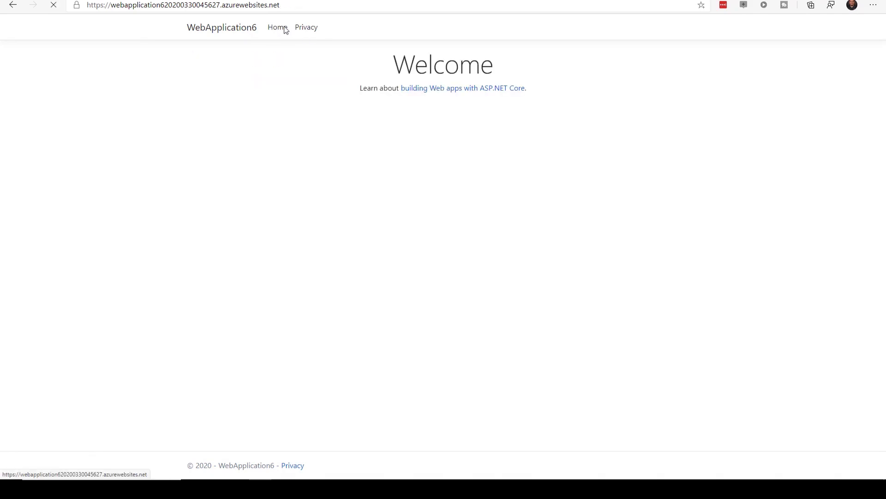
pyautogui.click(306, 30)
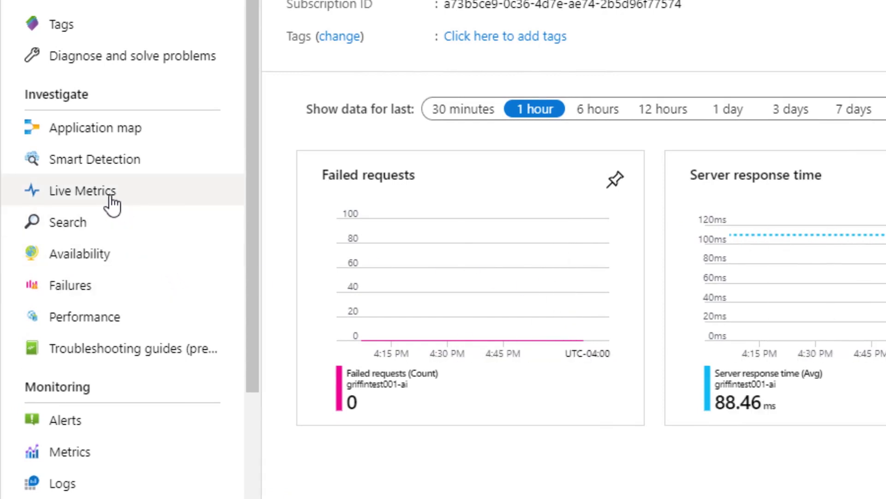
# Open Live Metrics for GriffinTest001-AI and send it fresh requests by alternating between the site's Privacy and Home pages
pyautogui.click(112, 204)
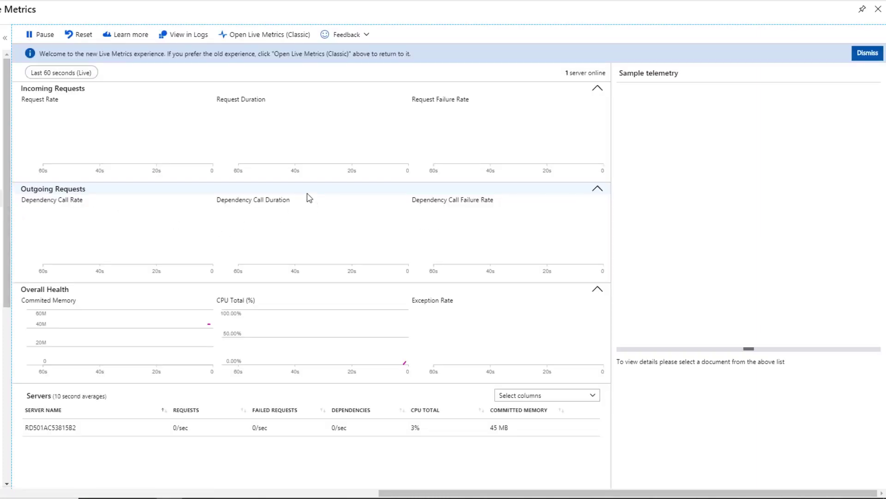
pyautogui.click(869, 55)
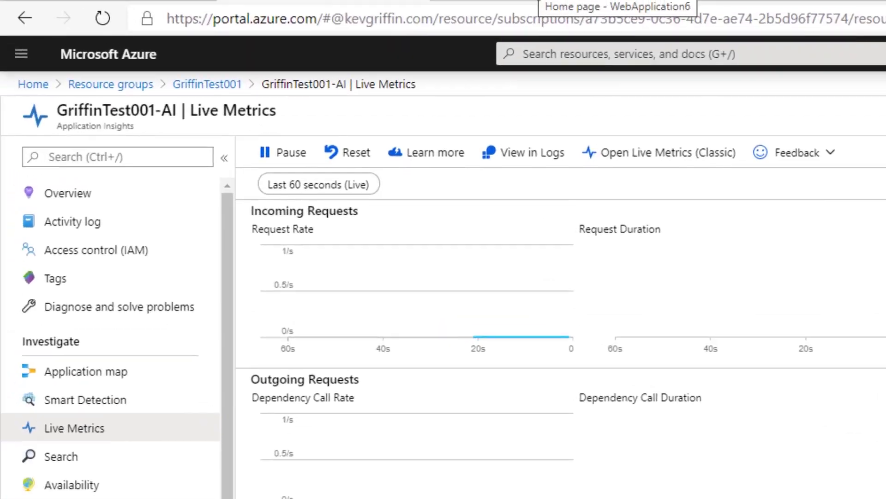
pyautogui.click(538, 1)
pyautogui.click(585, 61)
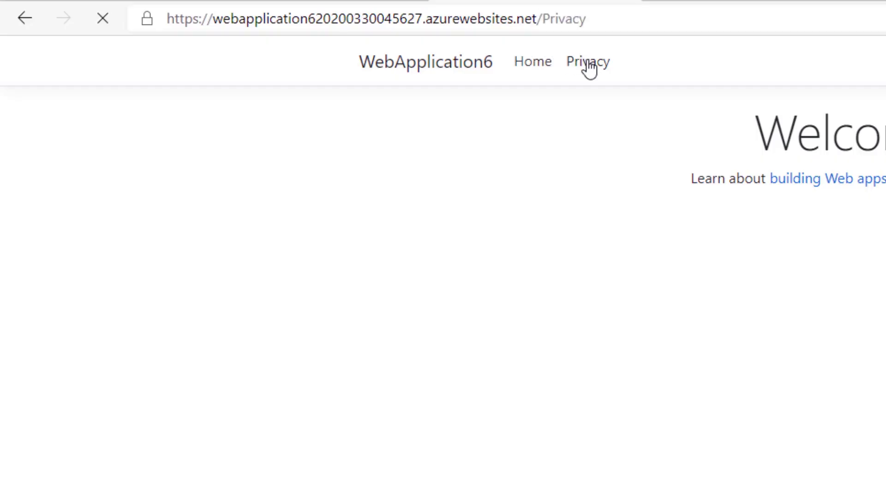
pyautogui.click(539, 64)
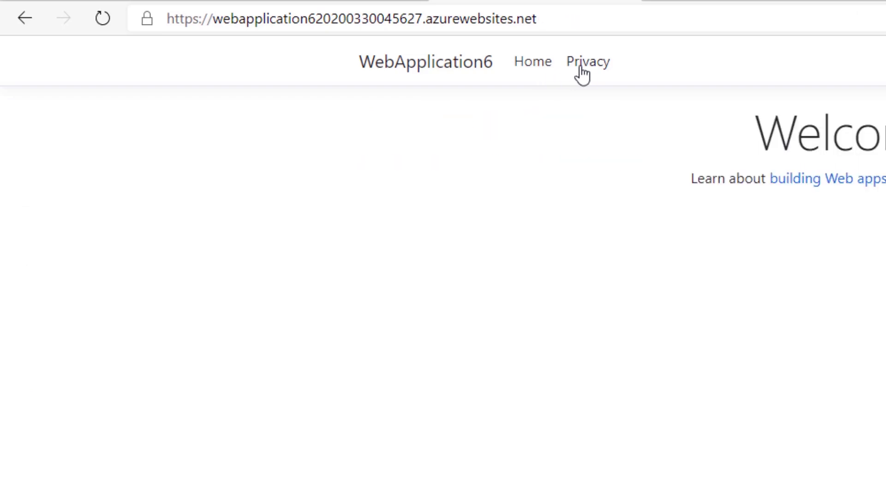
pyautogui.click(582, 64)
pyautogui.click(533, 65)
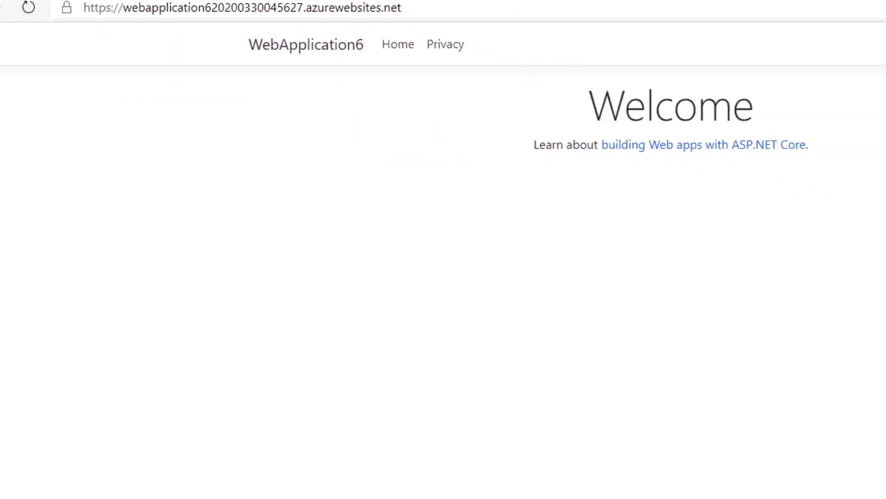